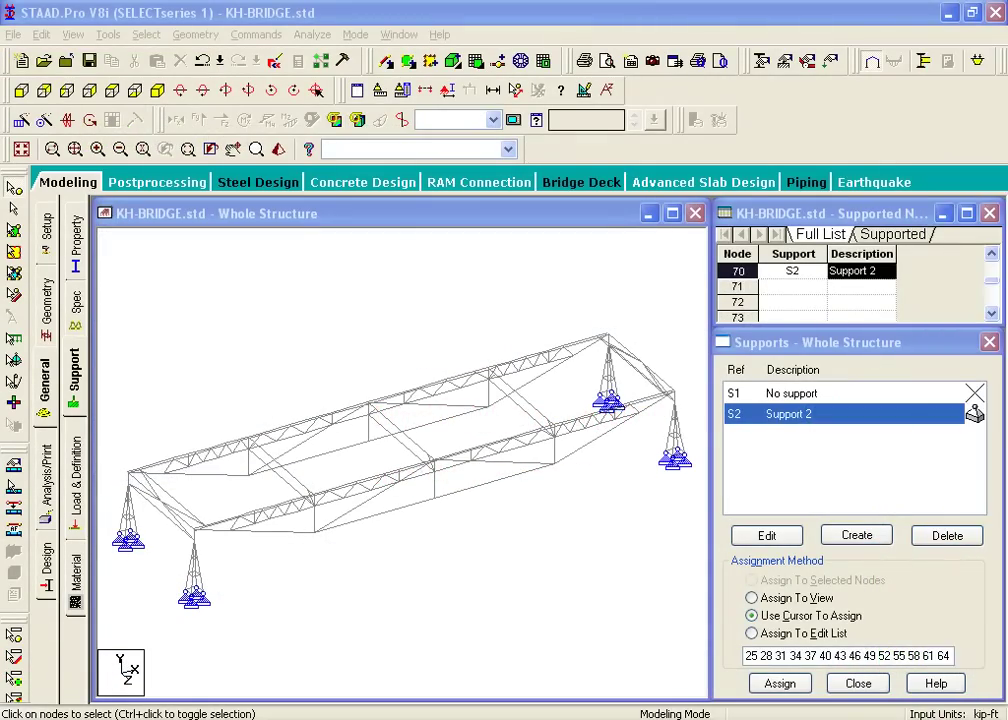
Drag the Exercise 8 tutorial PDF window into place over the KH-BRIDGE model
drag(975, 65, 574, 90)
Read Exercise 8's Figure 1 and tube-property steps 1–4 full-screen, then restore the PDF window
double_click(580, 88)
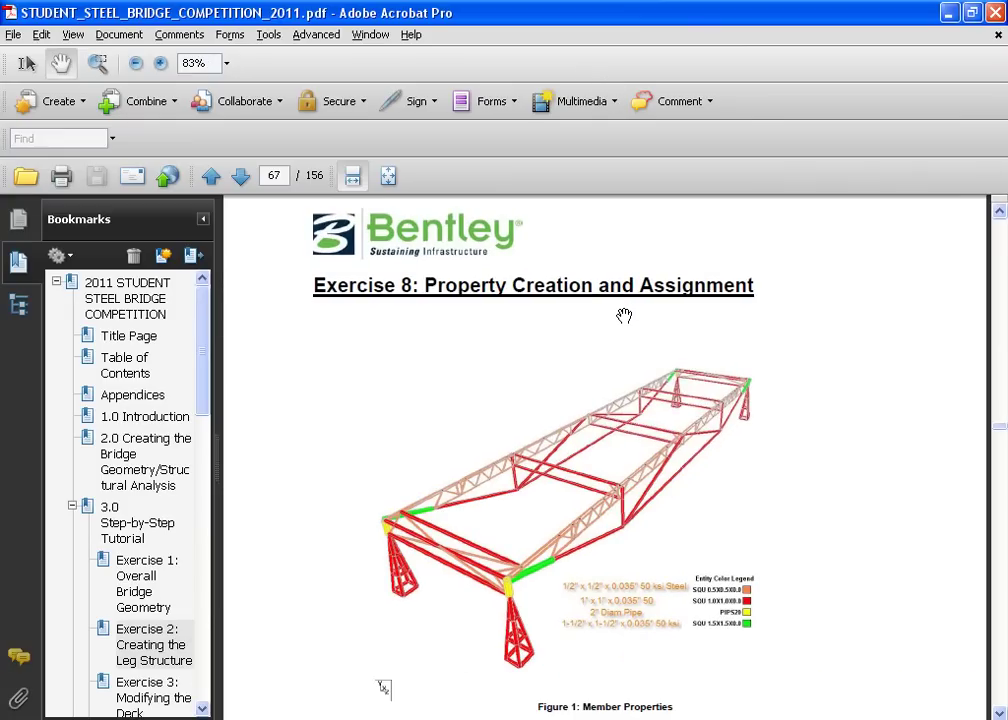
scroll(628, 310, down, 3)
scroll(636, 300, down, 4)
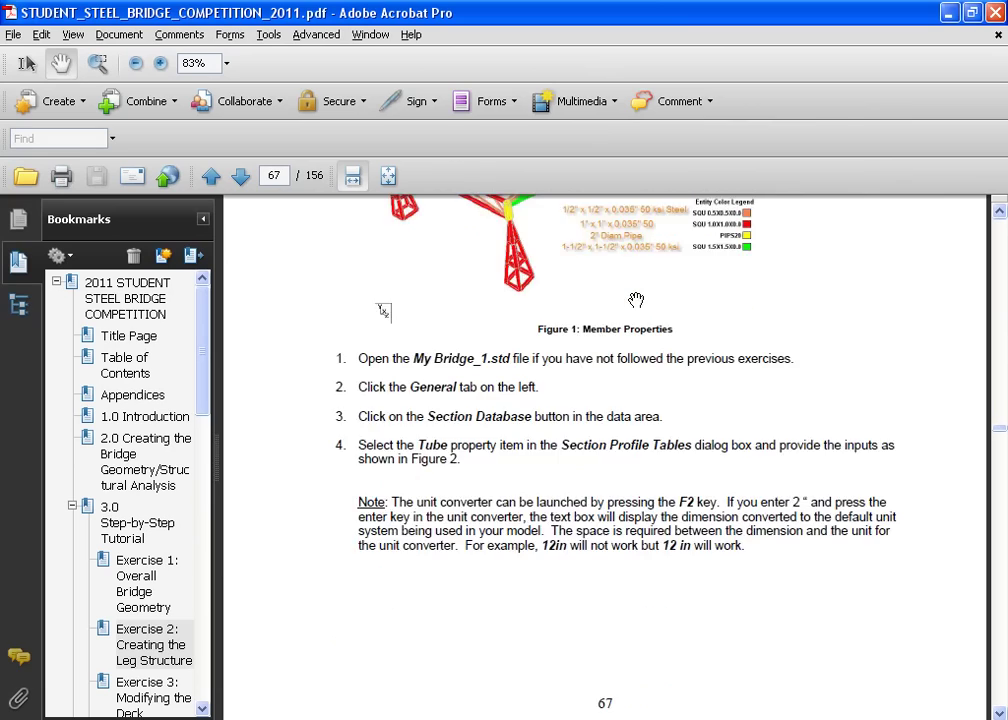
scroll(636, 300, up, 4)
scroll(634, 299, up, 2)
scroll(634, 302, down, 8)
scroll(640, 318, up, 4)
scroll(646, 320, up, 5)
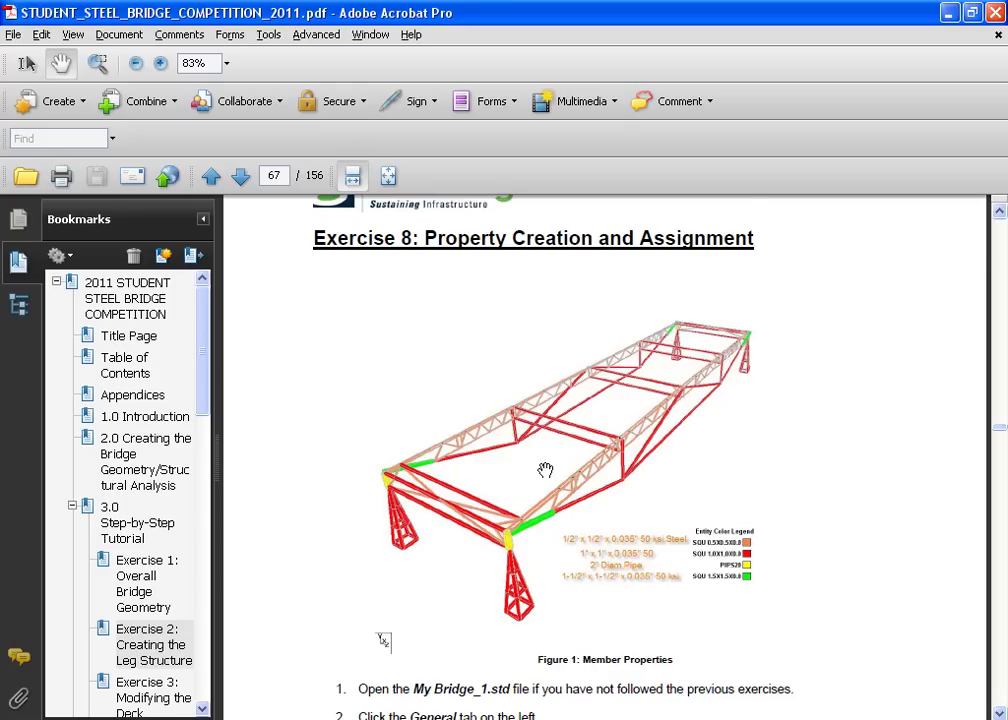
scroll(545, 470, down, 1)
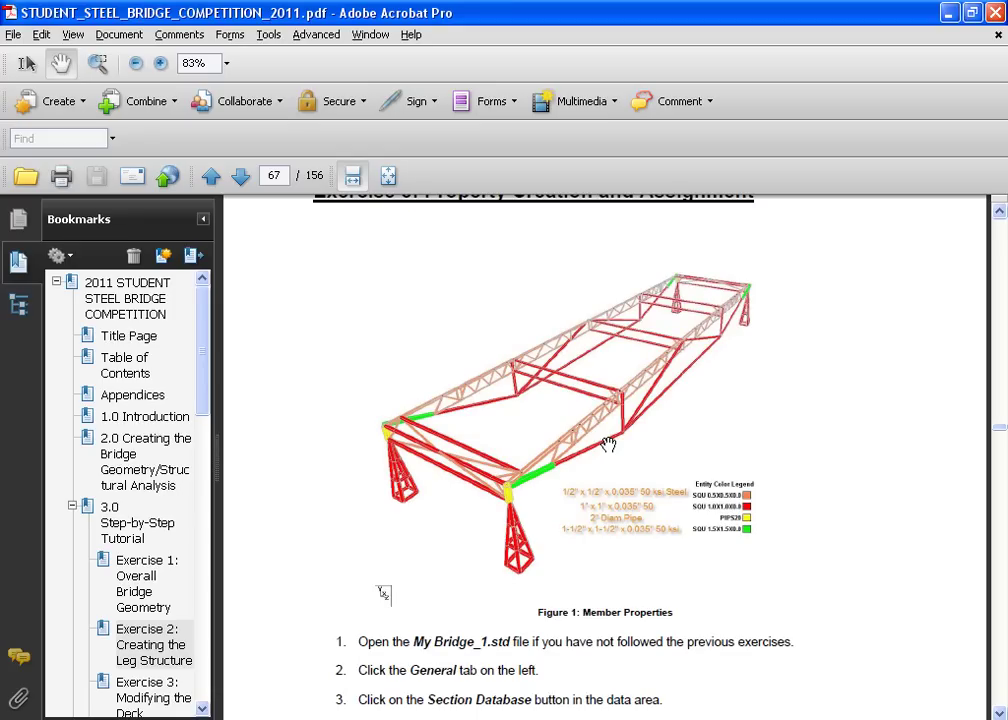
scroll(345, 495, down, 3)
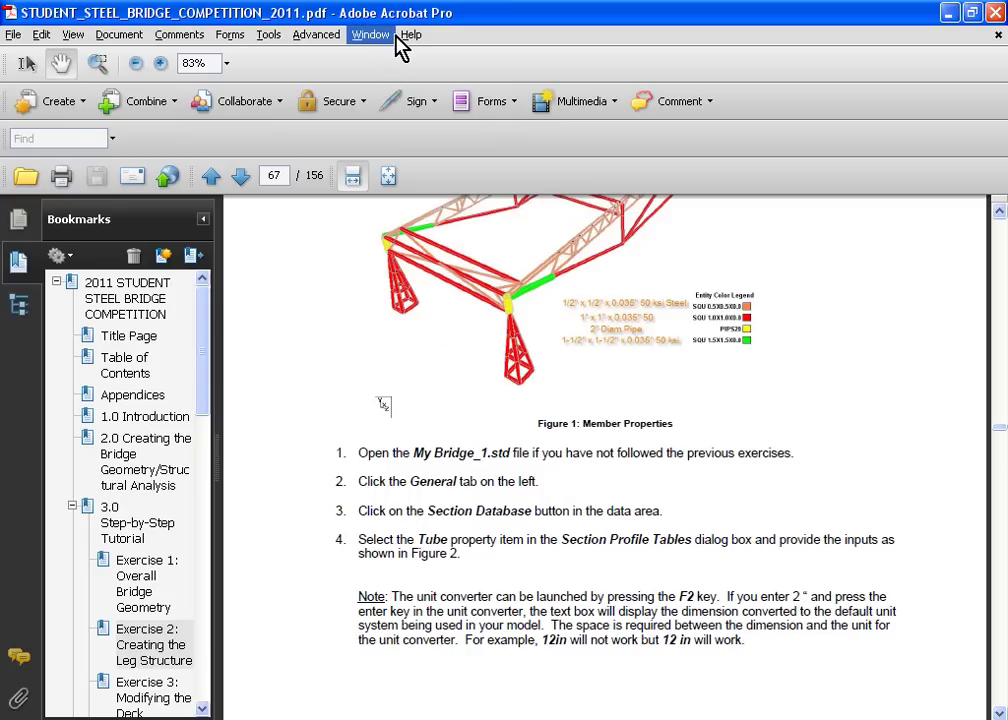
scroll(477, 333, up, 6)
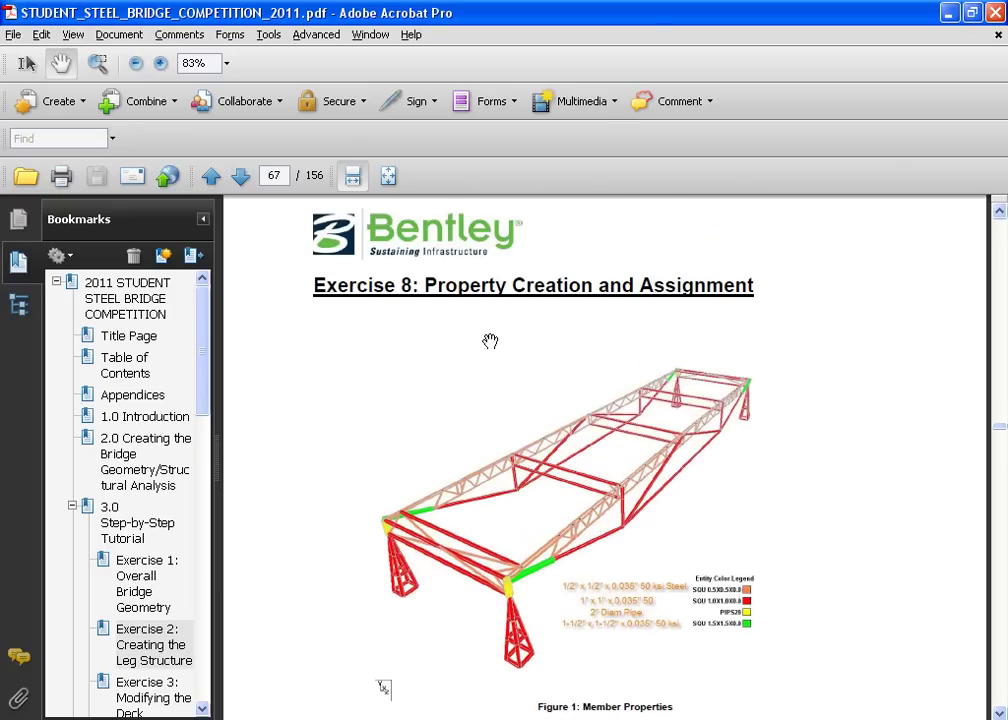
scroll(487, 345, down, 4)
scroll(485, 348, down, 2)
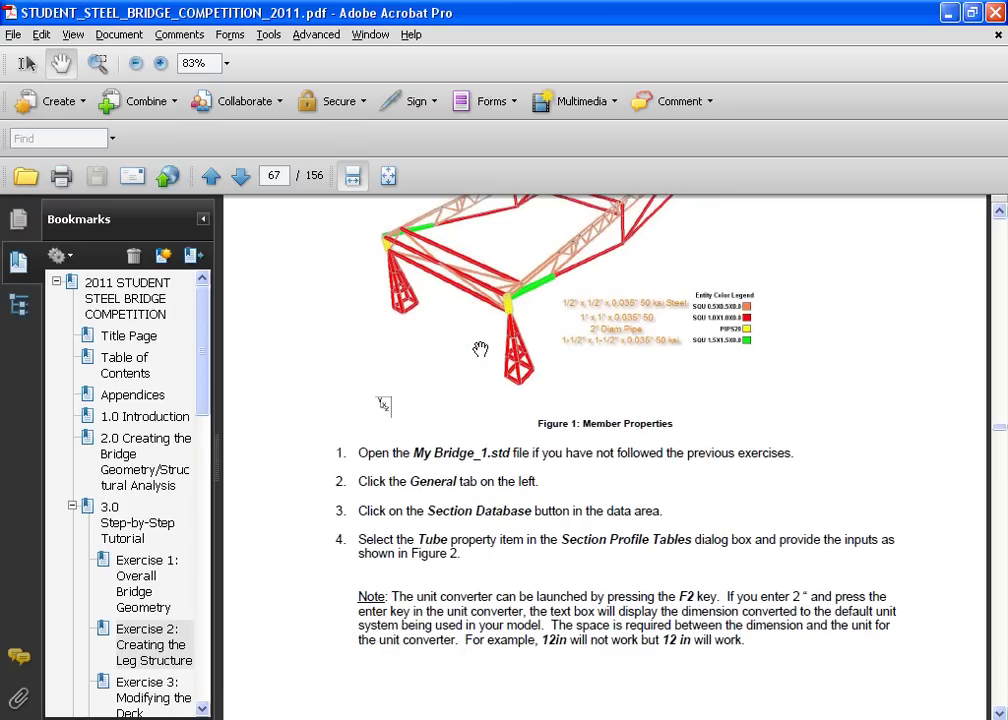
double_click(441, 12)
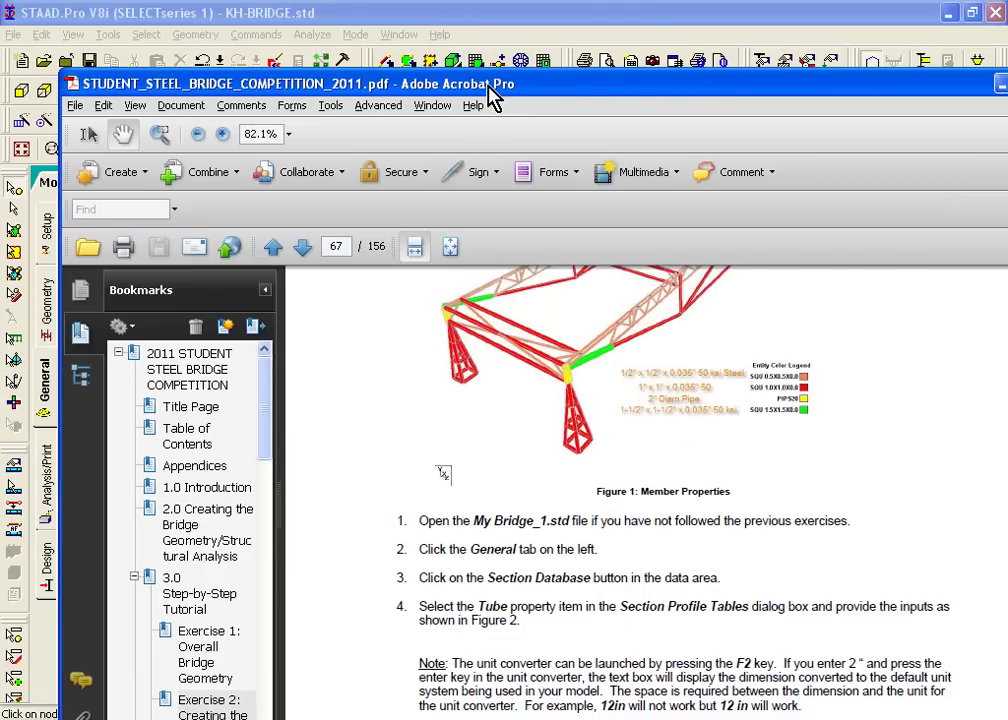
Back in STAAD.Pro, deselect support S2 and go to the General > Property page
key(alt+Tab)
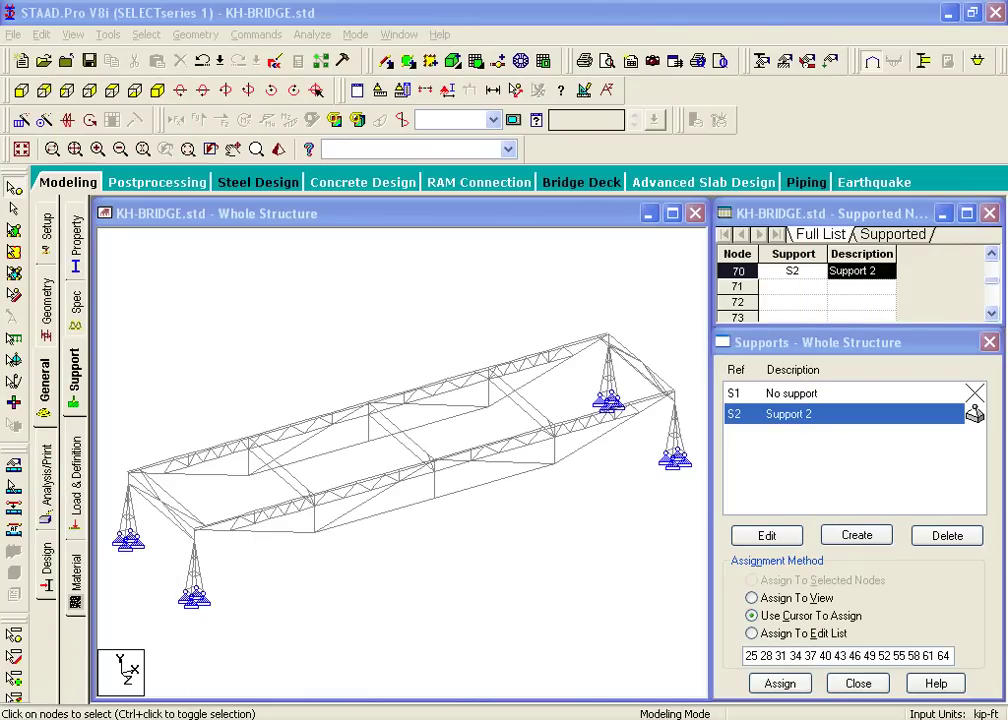
click(294, 235)
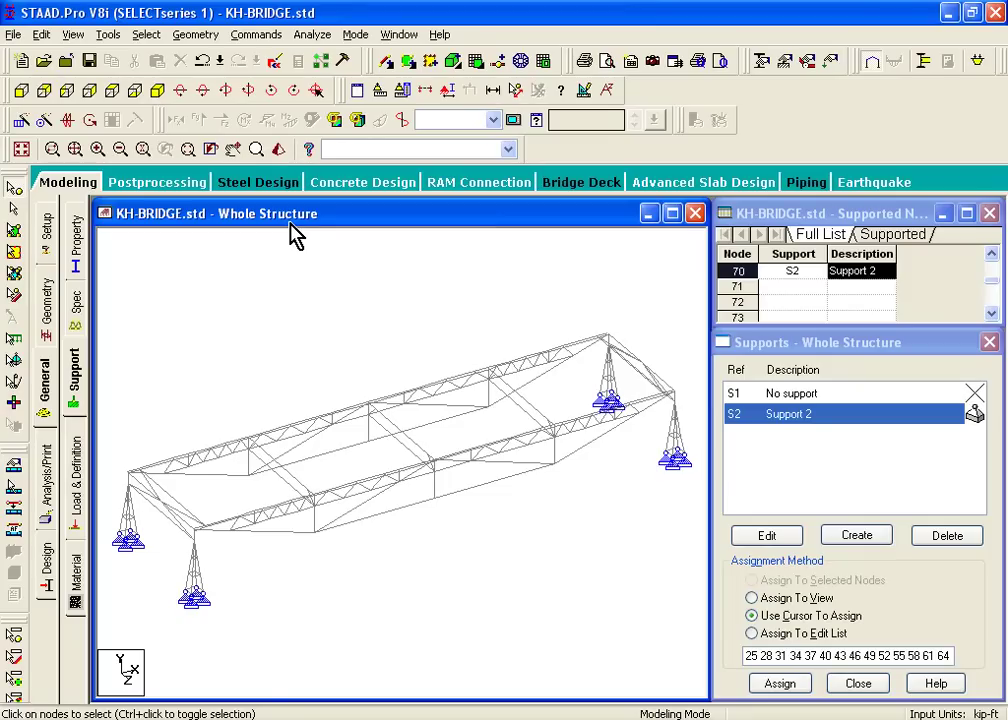
click(47, 398)
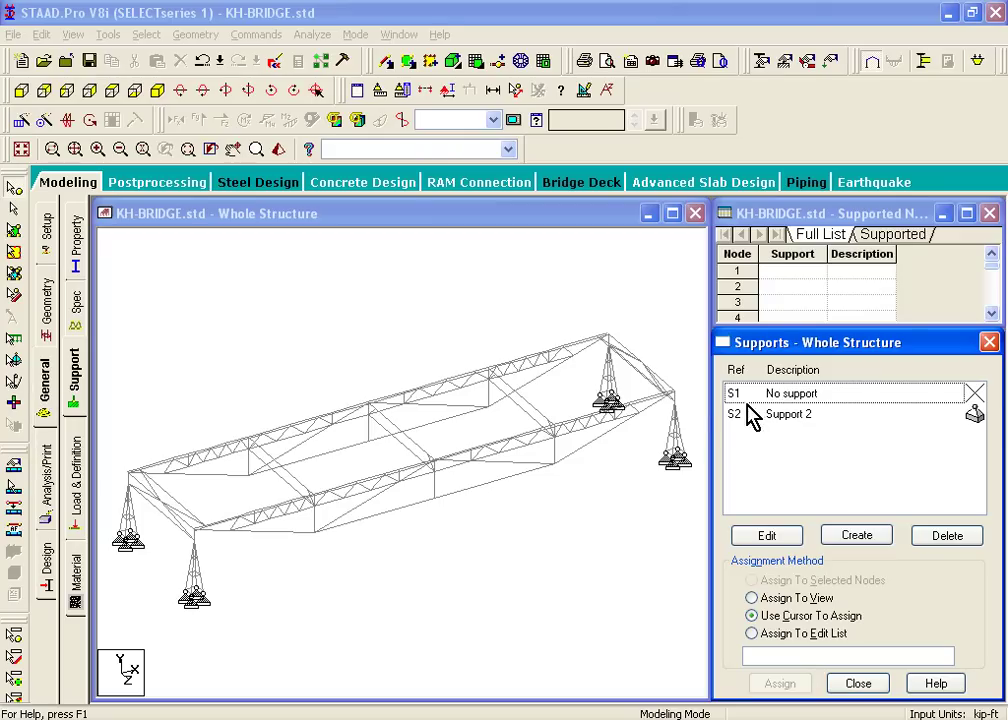
click(45, 300)
click(45, 380)
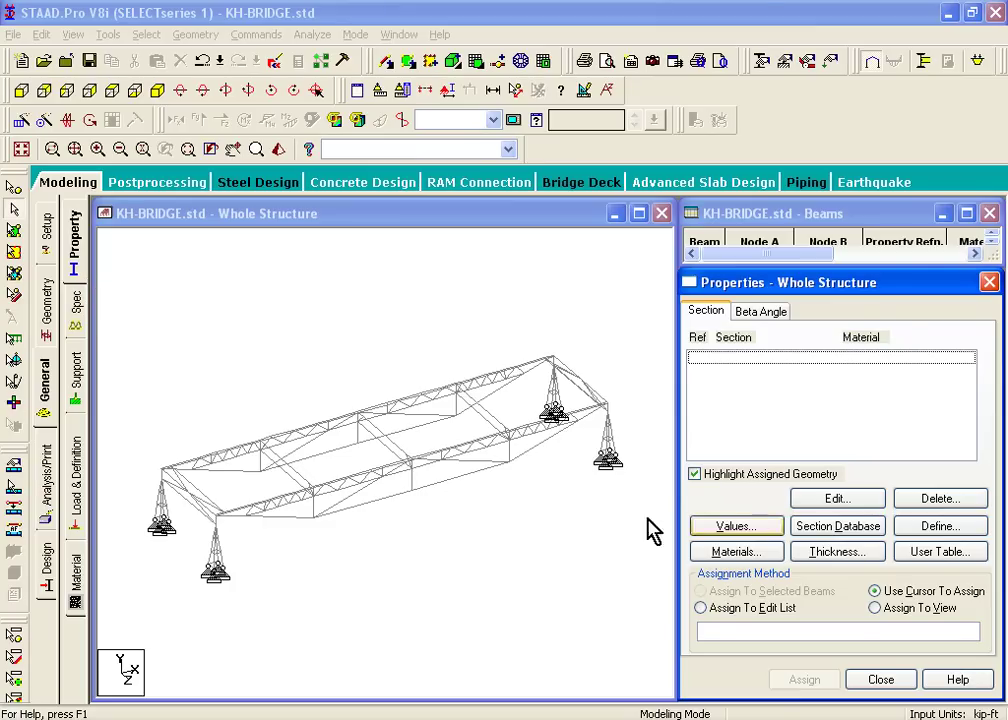
In the Section Database, choose American steel Tube and switch to Define Tube
click(834, 527)
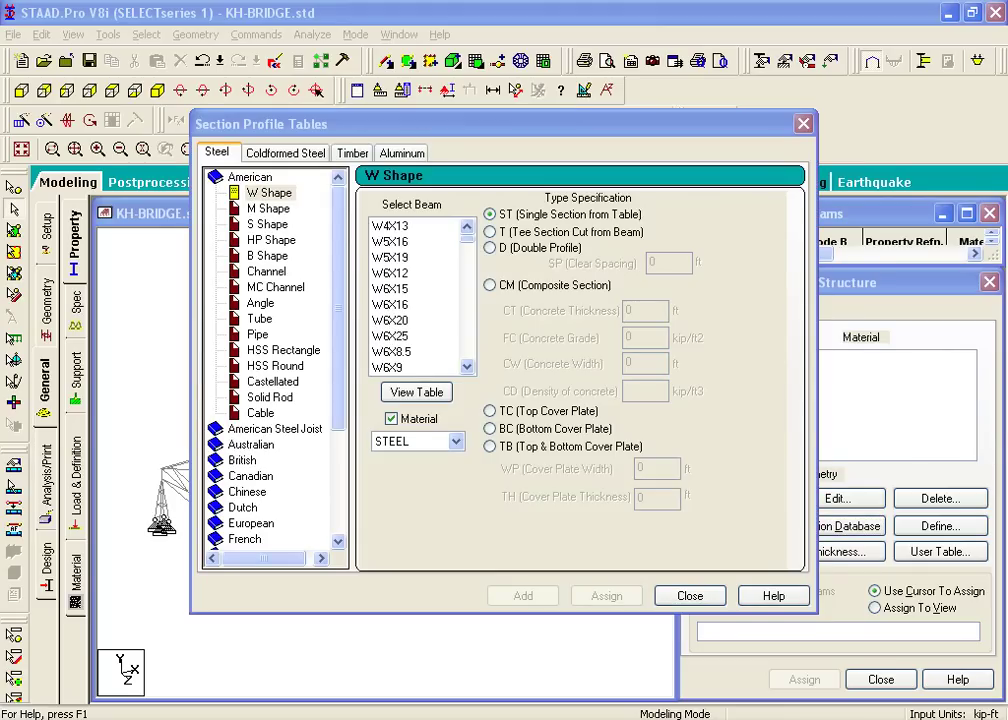
click(272, 210)
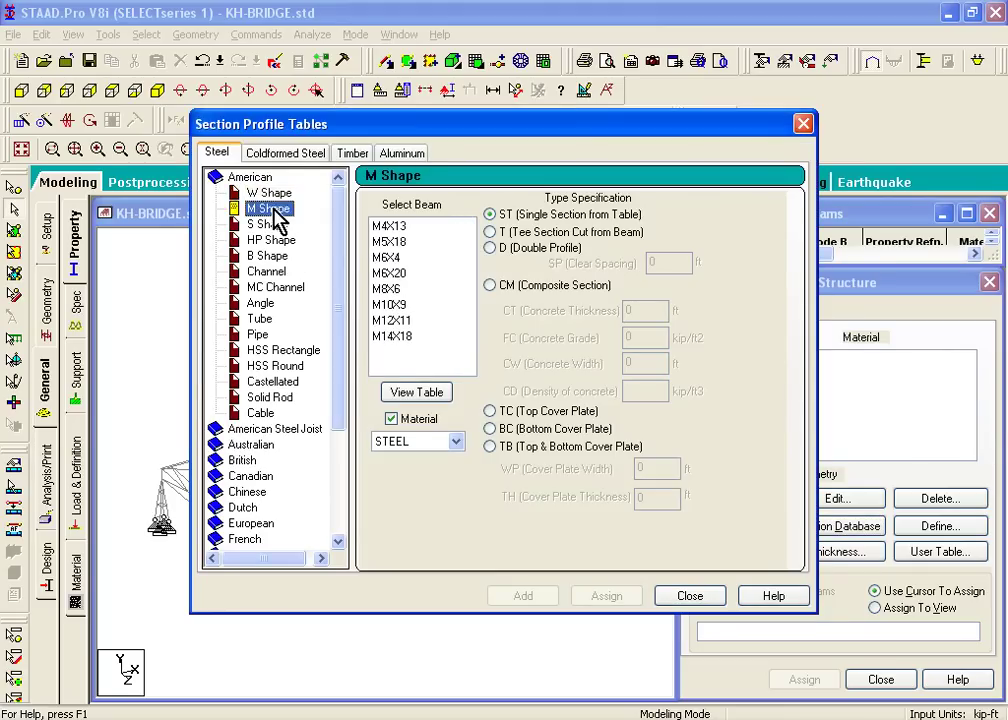
click(269, 195)
click(270, 209)
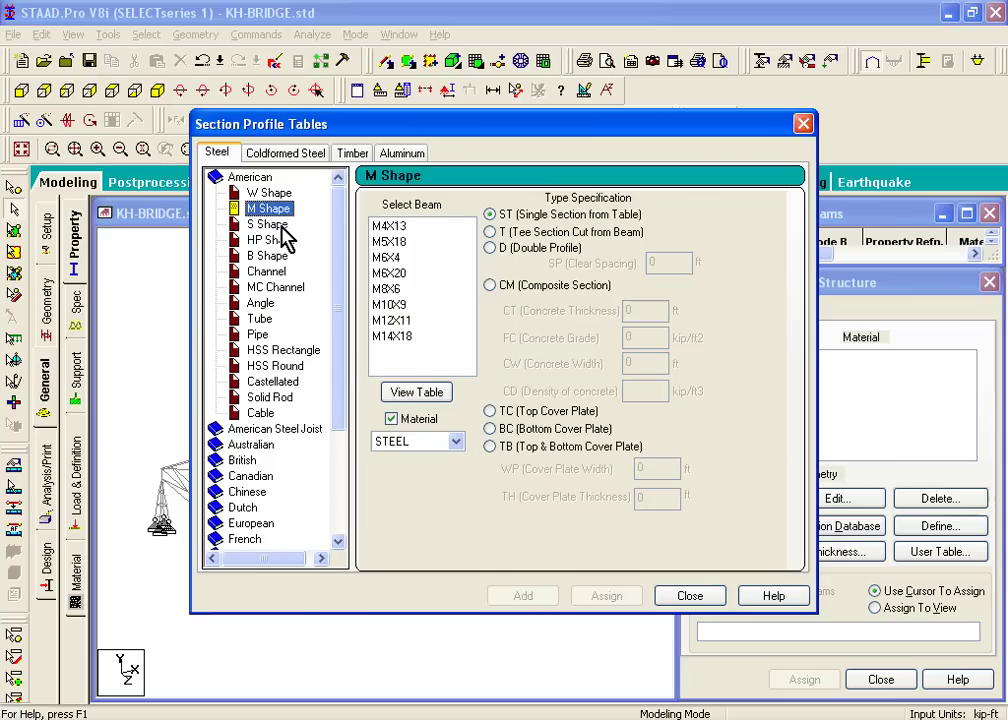
click(276, 194)
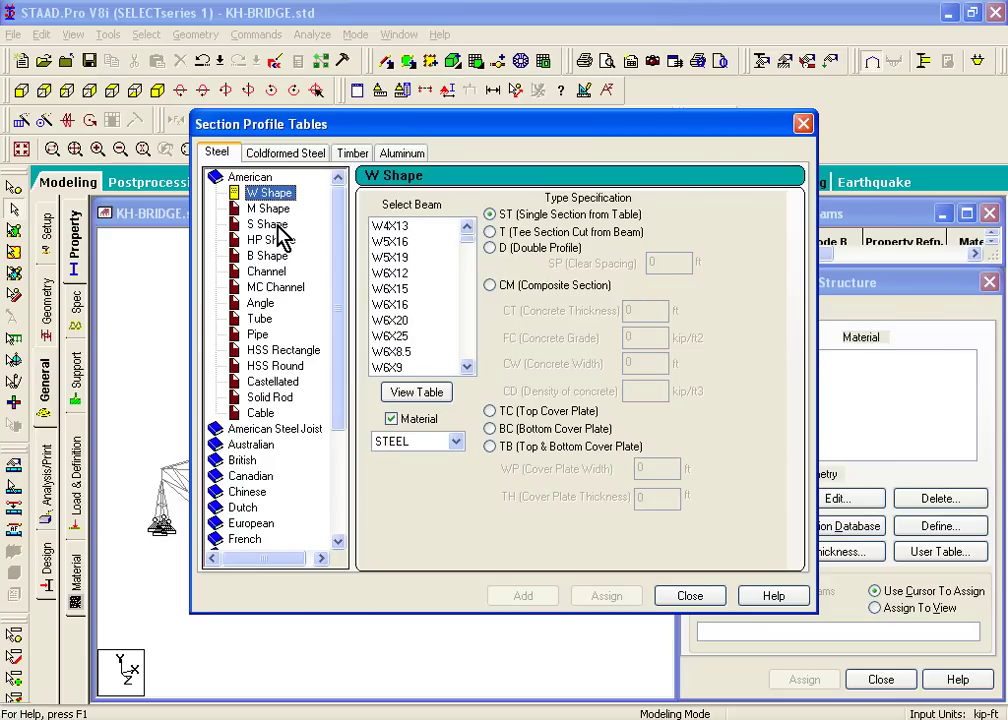
key(Down)
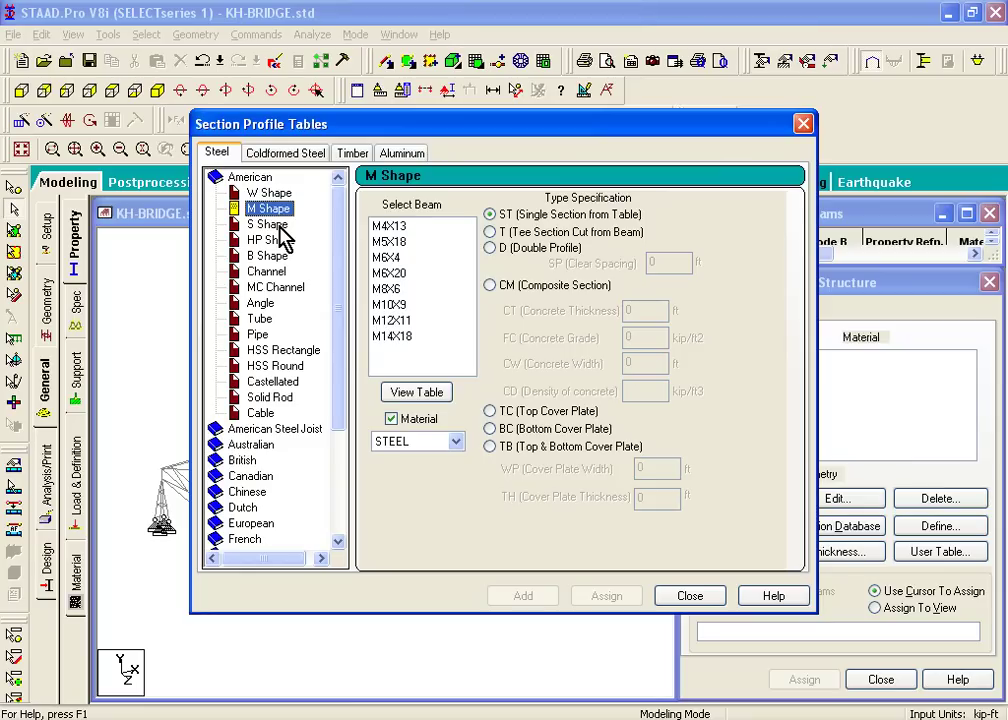
click(266, 318)
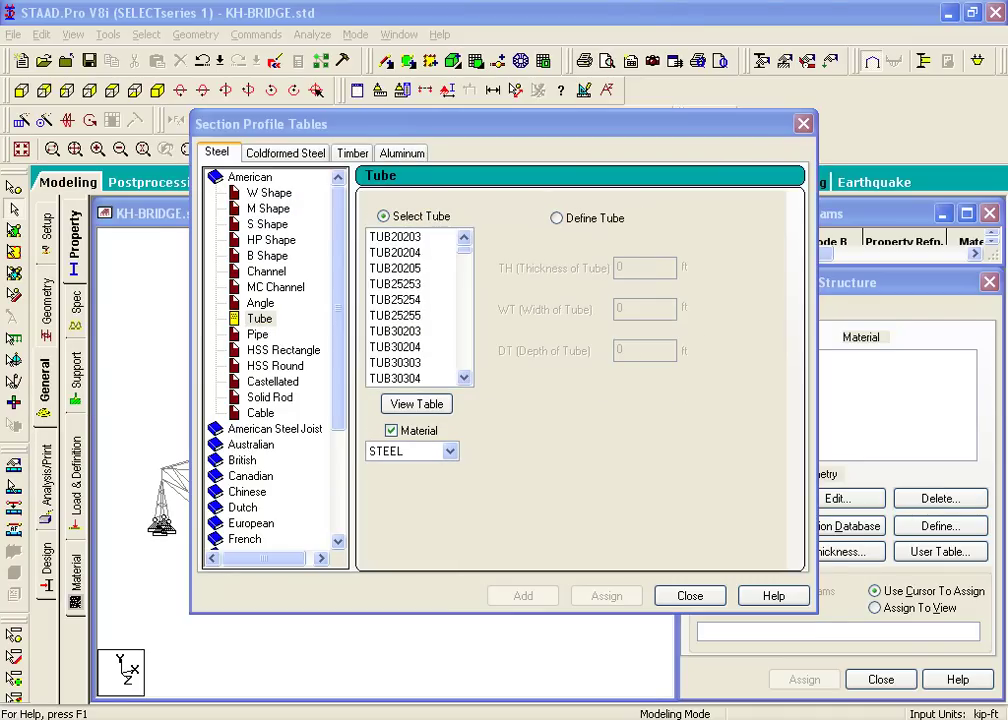
scroll(472, 290, down, 5)
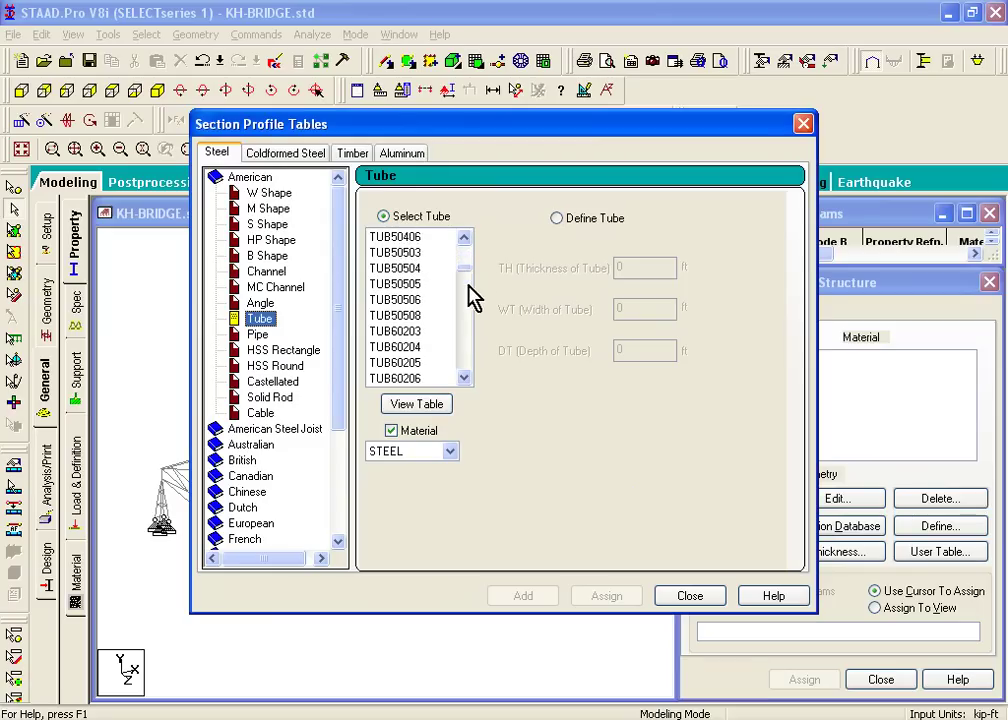
scroll(470, 300, down, 10)
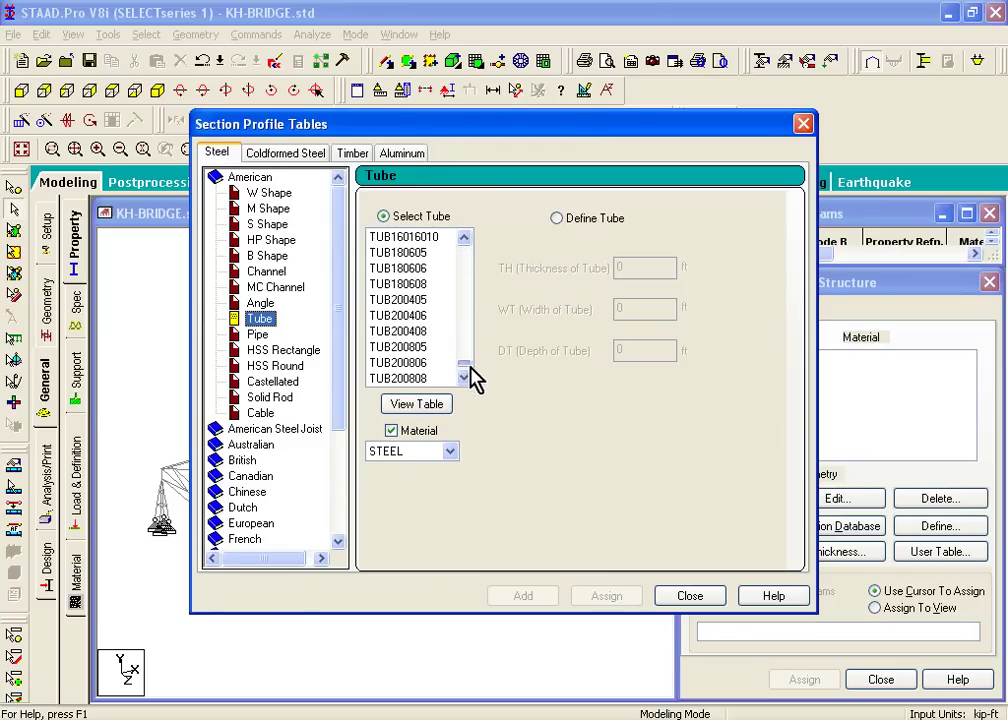
drag(466, 366, 479, 232)
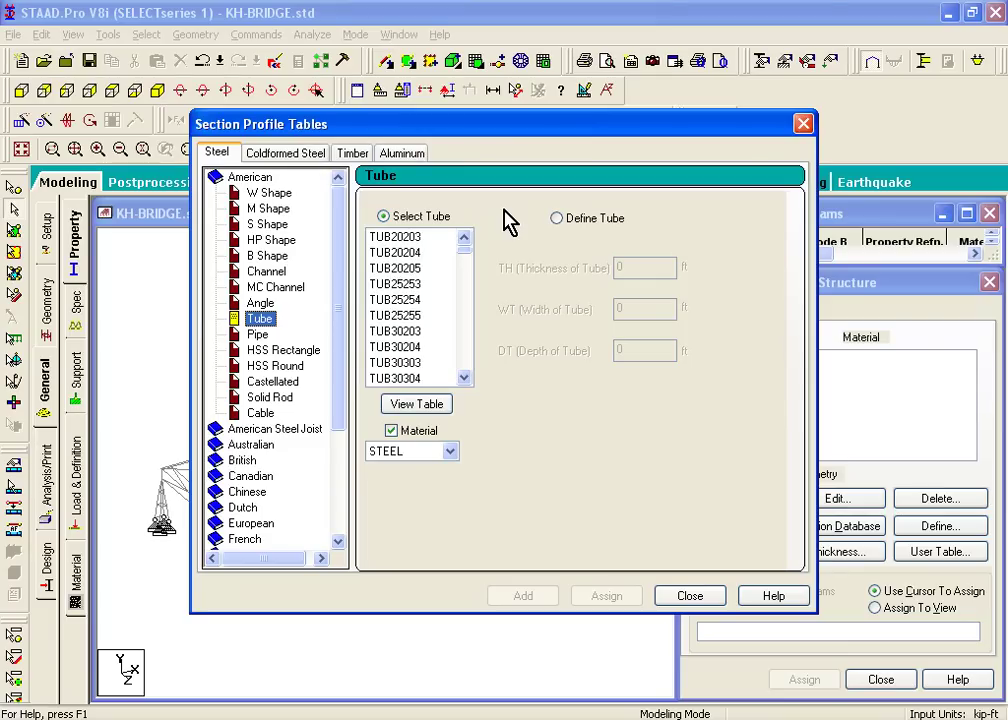
click(578, 220)
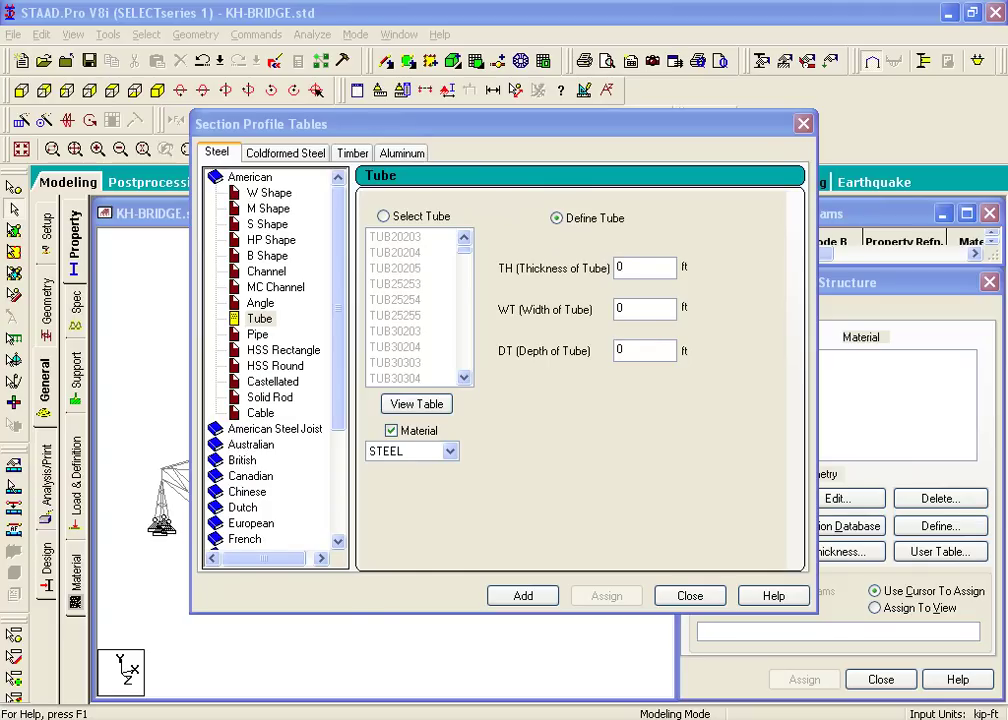
Add a tube with thickness 0.002917 ft and width and depth 0.041667 ft
click(646, 266)
double_click(646, 266)
key(alt+Tab)
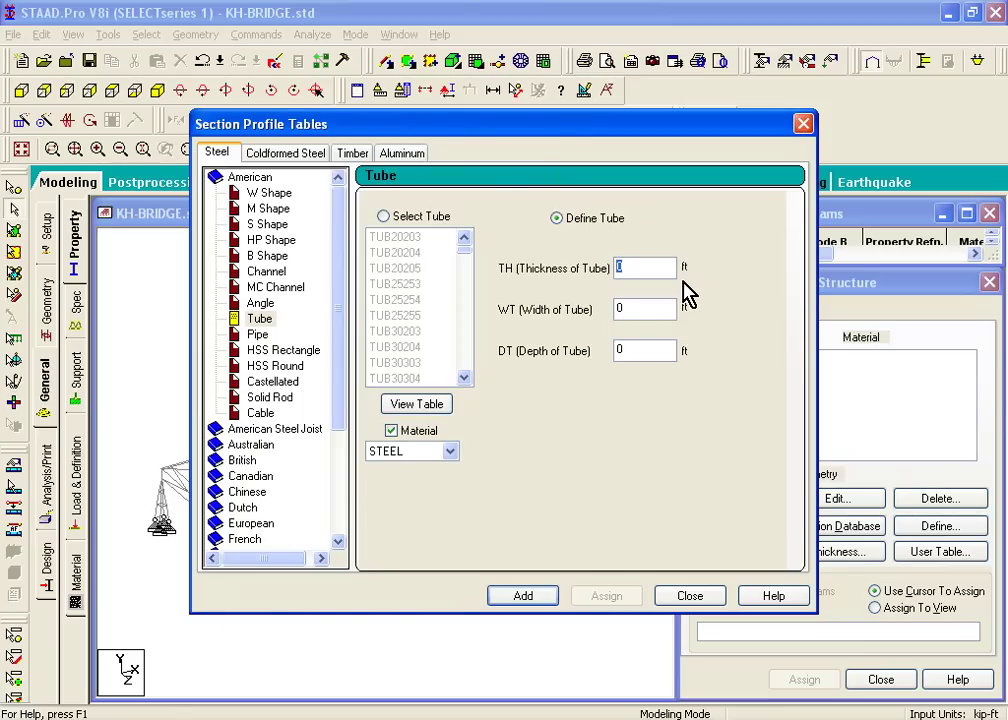
text(0.002917)
key(Tab)
text(0.041)
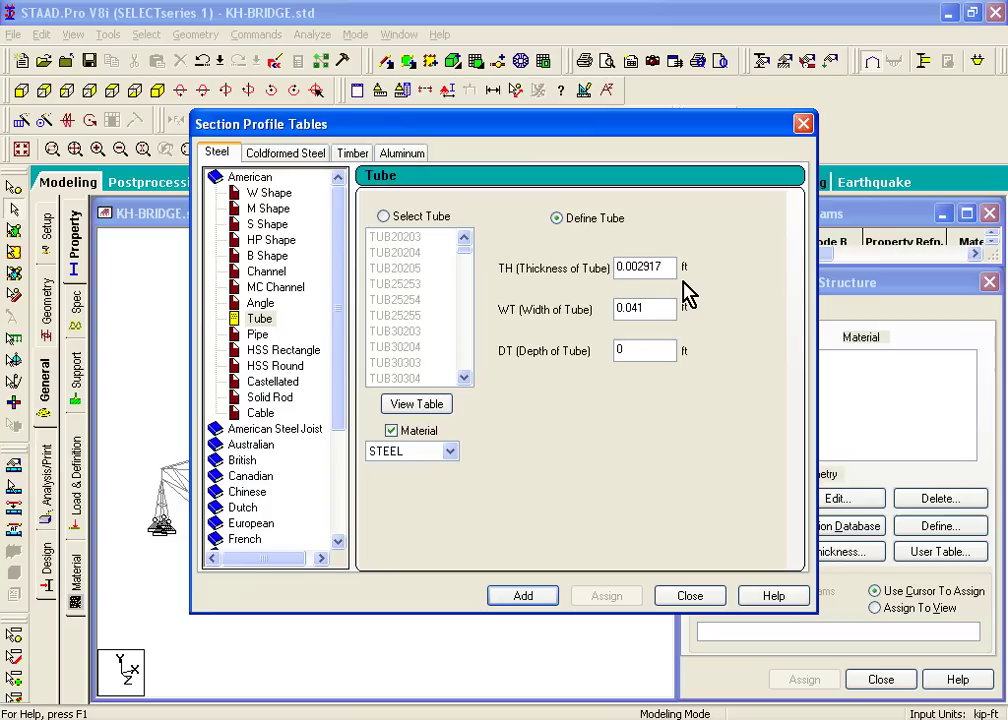
text(667)
key(Tab)
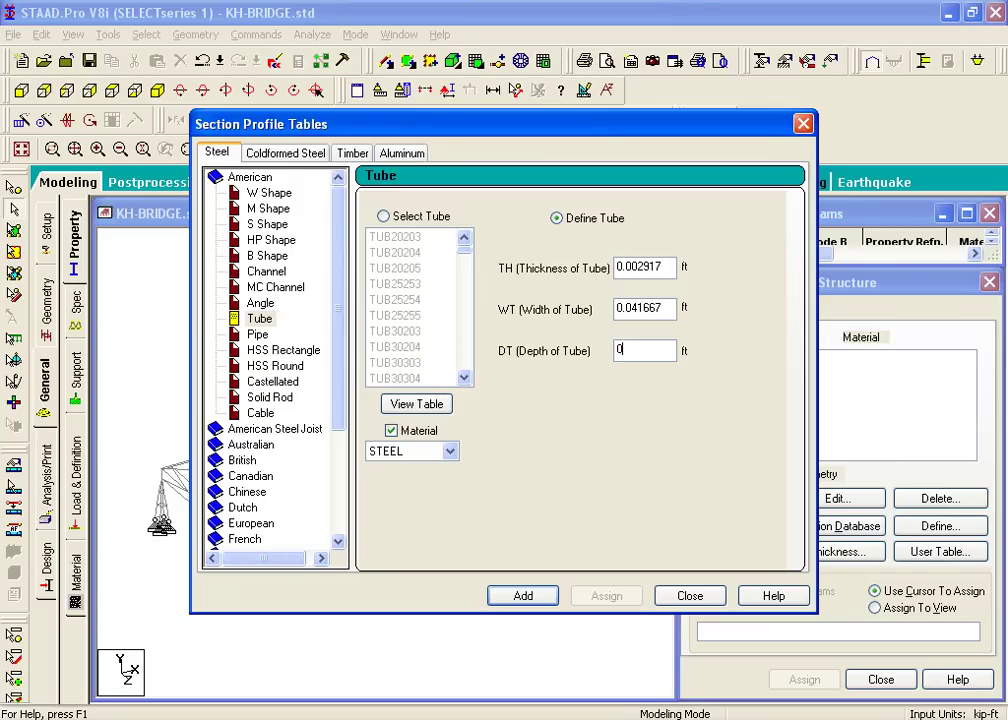
text(.041667)
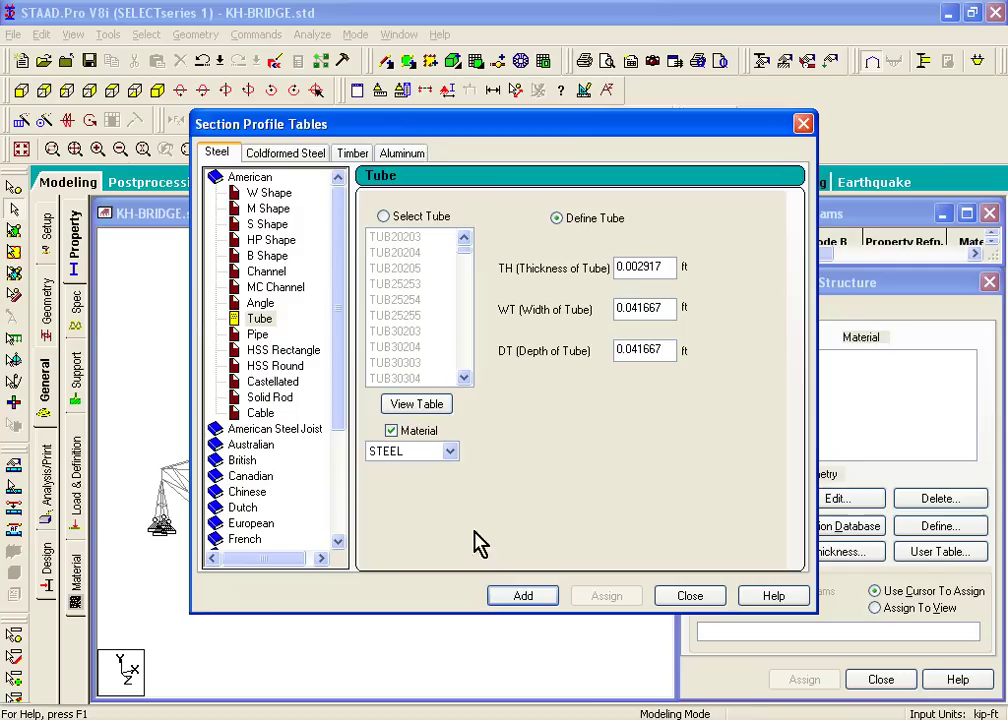
click(522, 596)
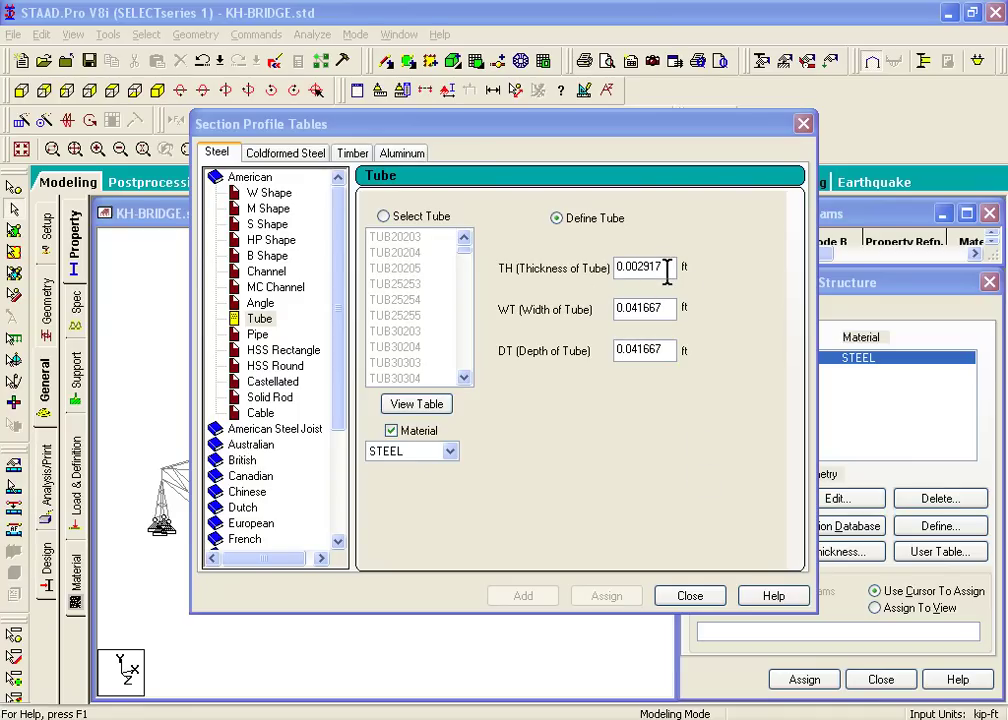
Change the tube width and depth to 0.083333 ft and add the second tube
drag(666, 268, 547, 258)
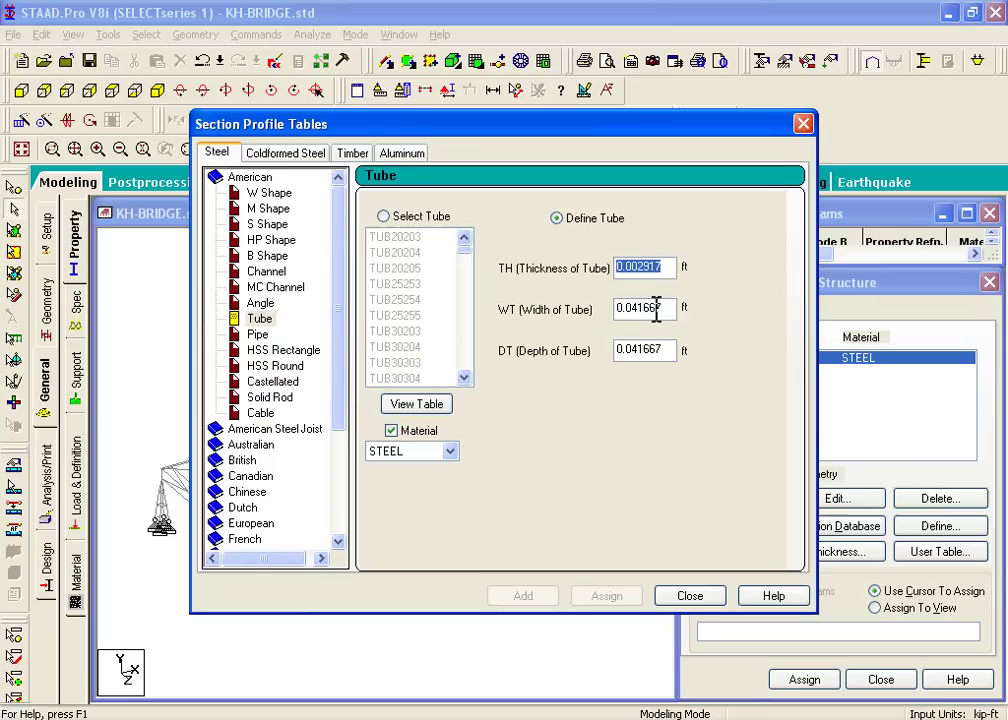
drag(660, 308, 633, 307)
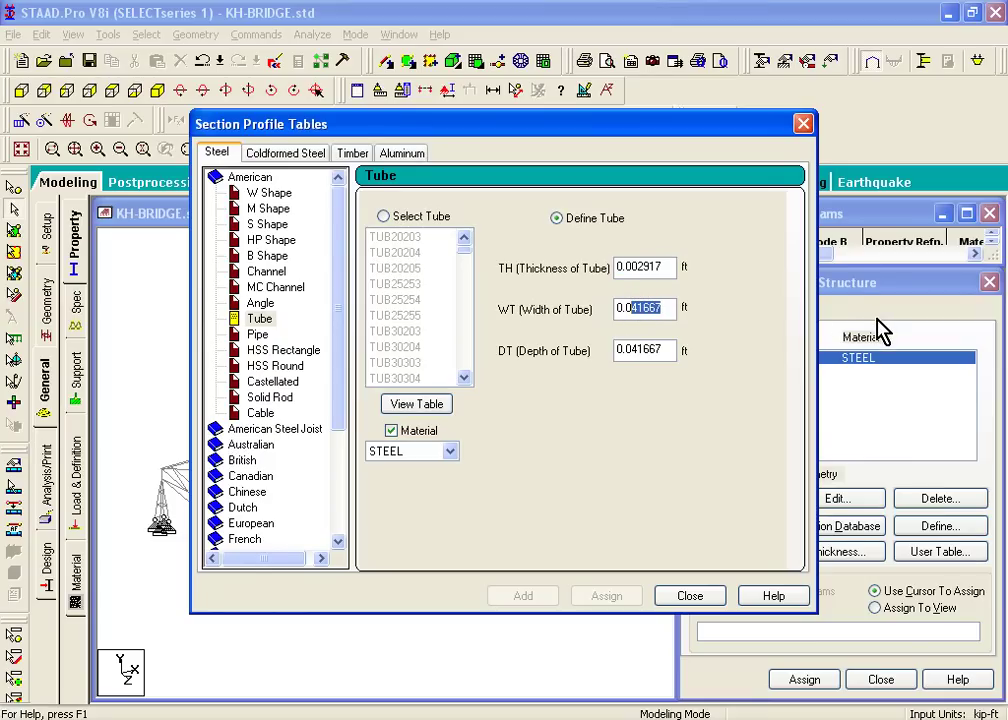
text(8)
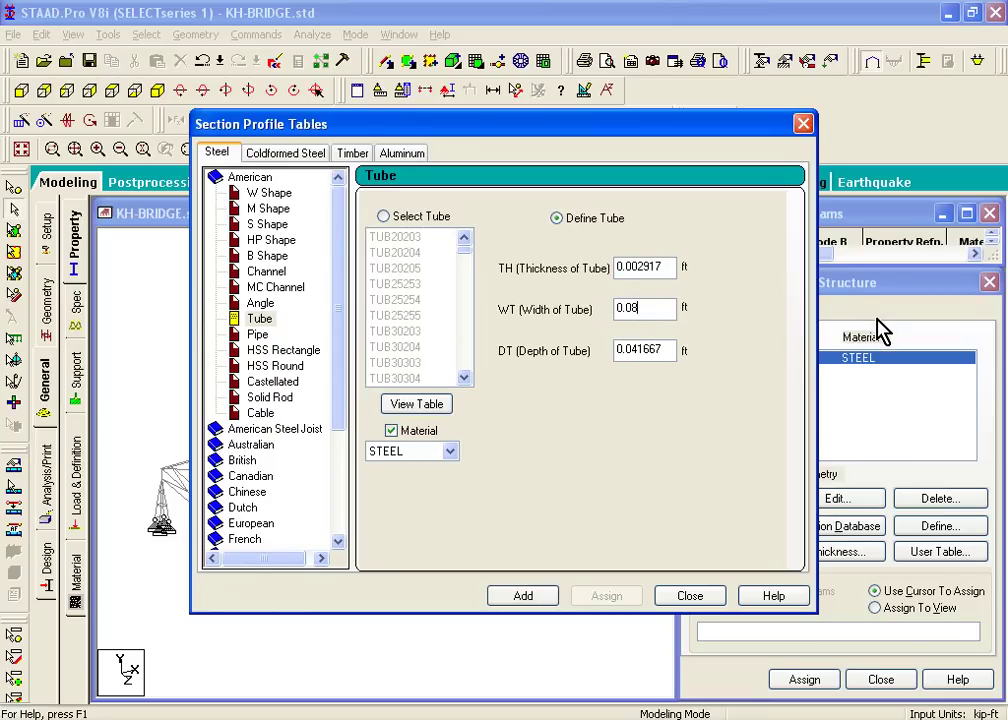
text(3333)
drag(660, 350, 632, 355)
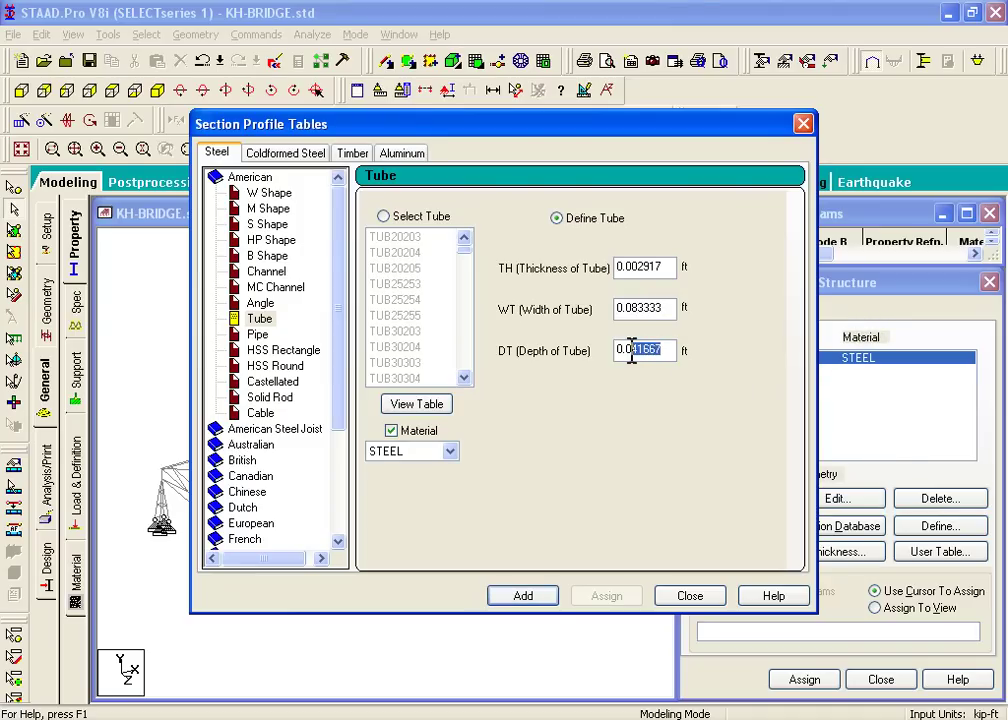
text(83333)
click(520, 596)
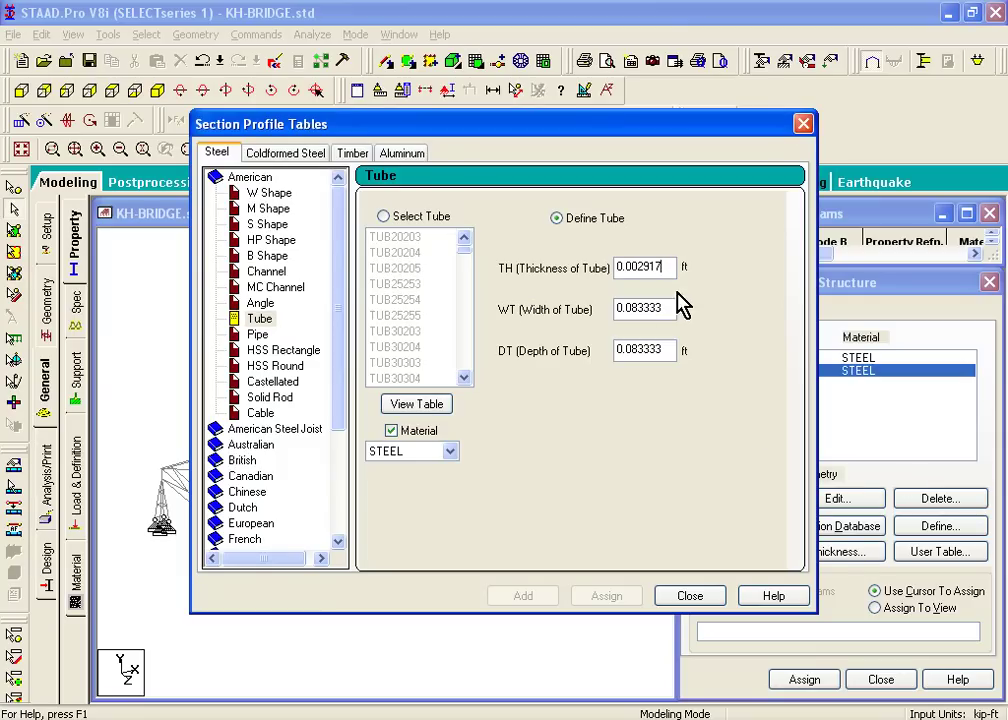
Change the tube width and depth to 0.125 ft and add the third tube
drag(668, 306, 621, 306)
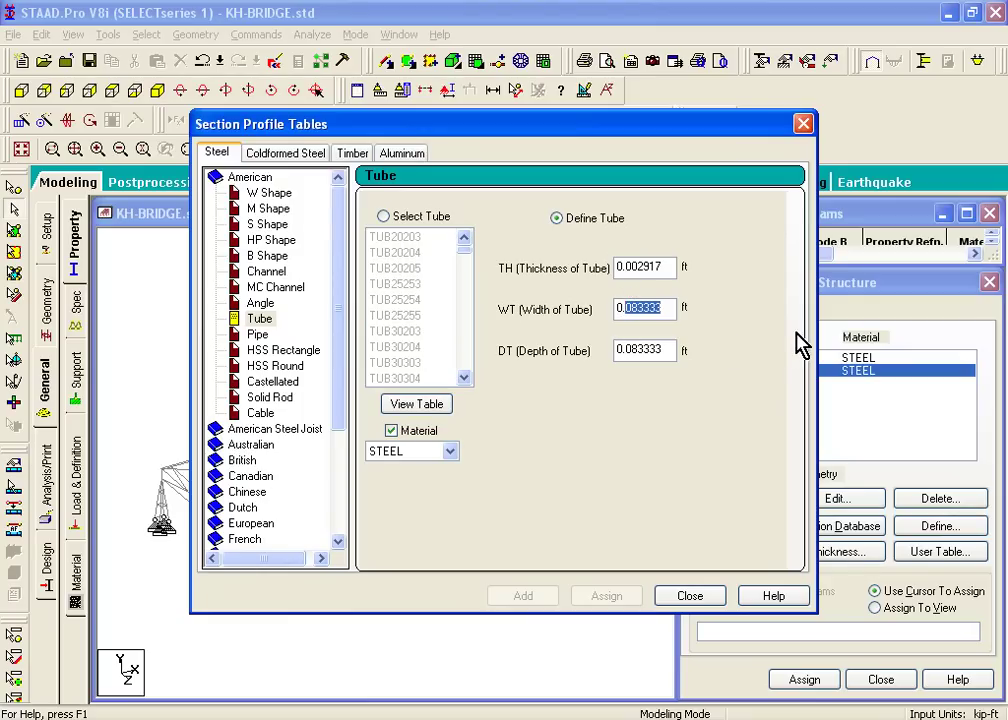
text(12)
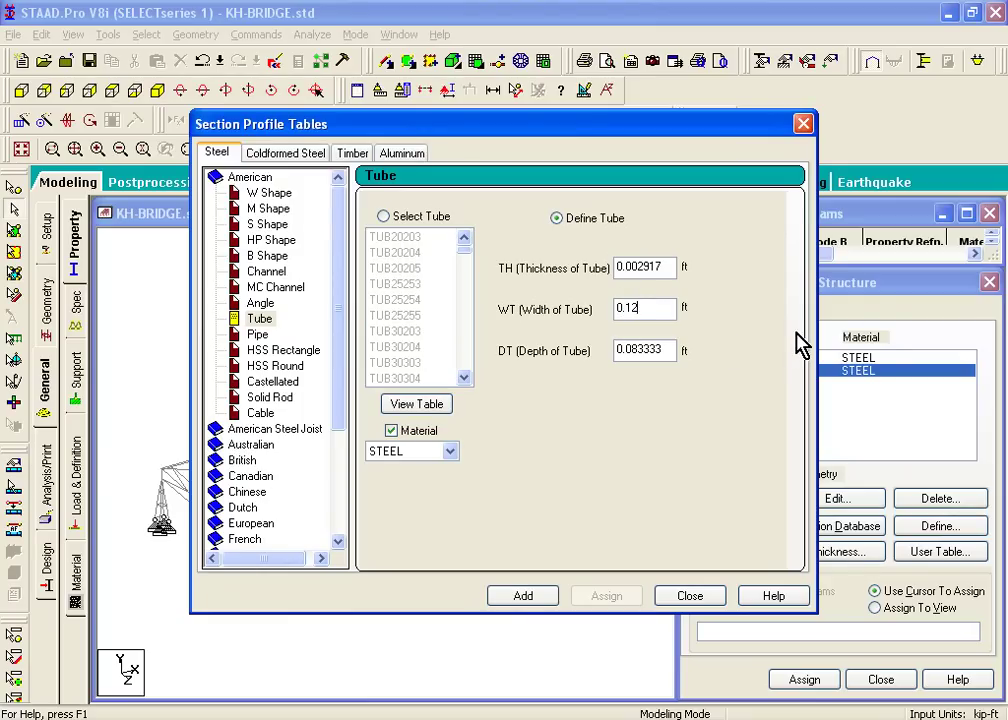
text(5)
click(667, 350)
drag(667, 350, 630, 345)
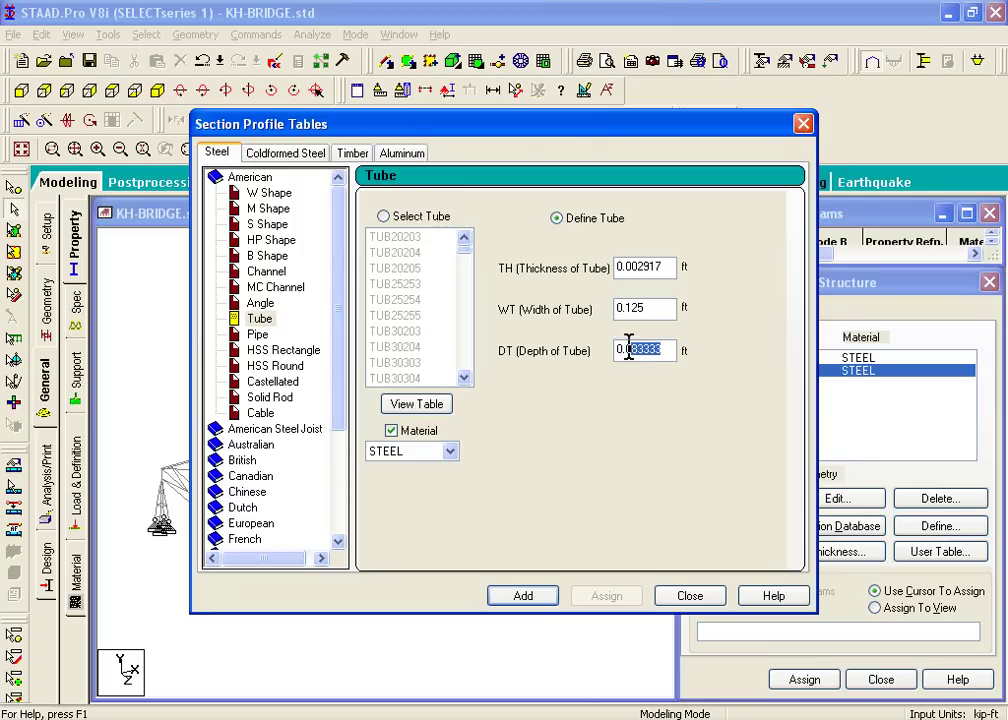
text(125)
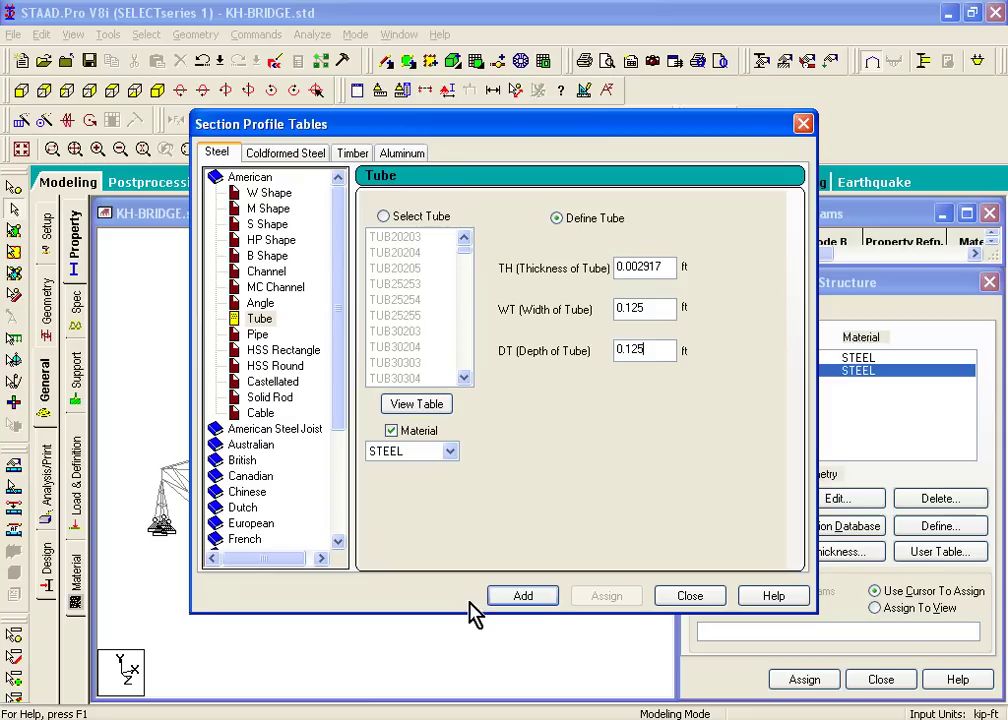
click(525, 597)
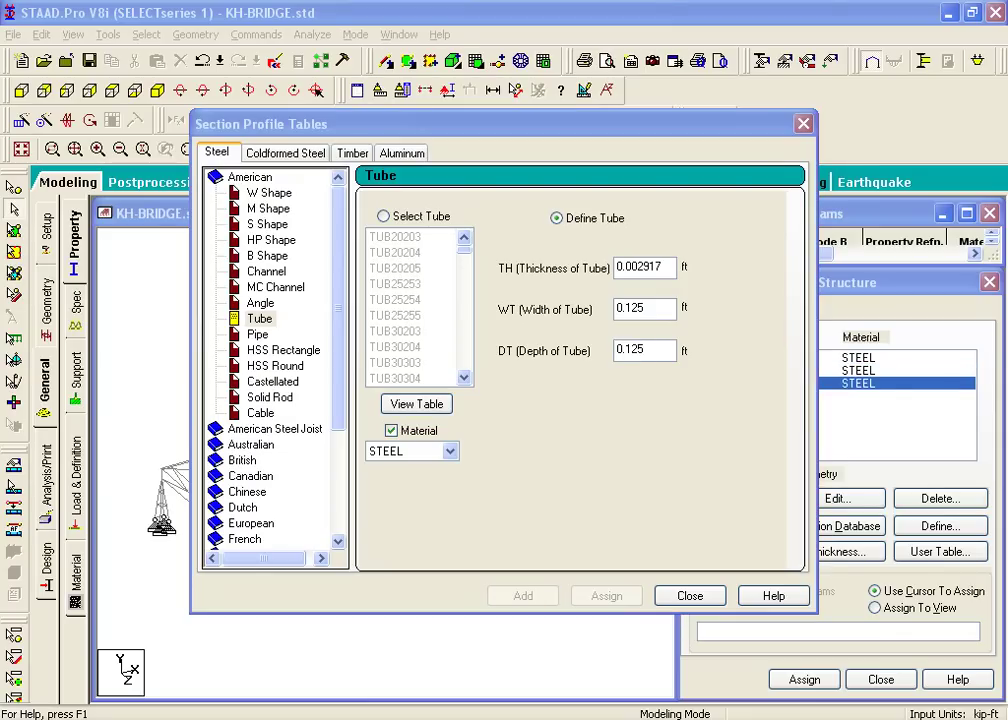
Pick the American steel PIPS20 pipe and review its section property table
click(259, 337)
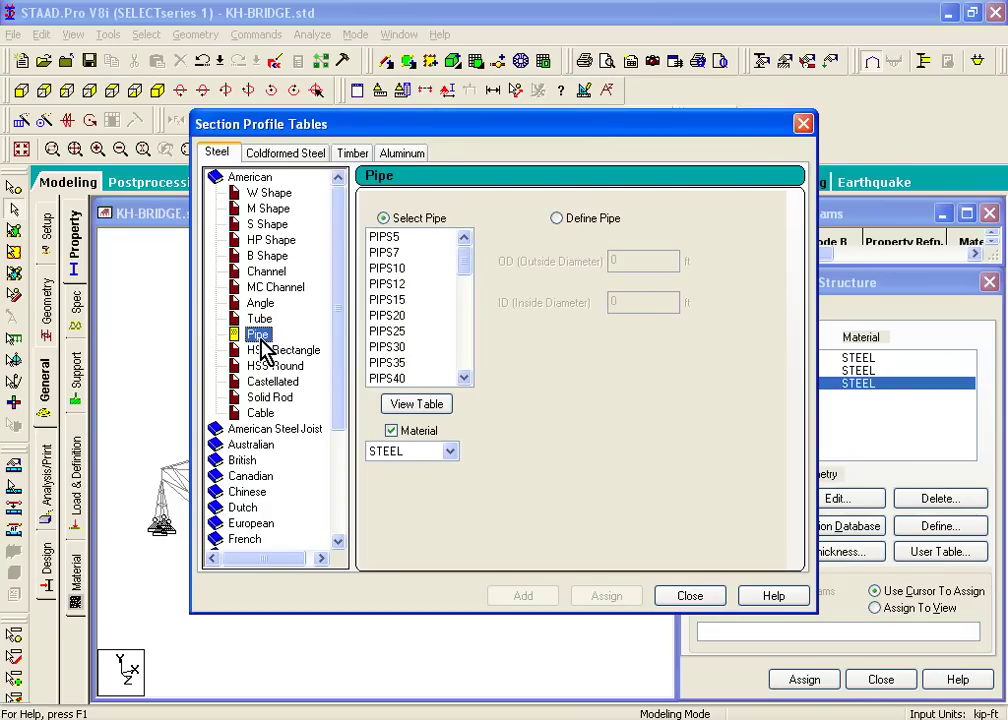
click(390, 316)
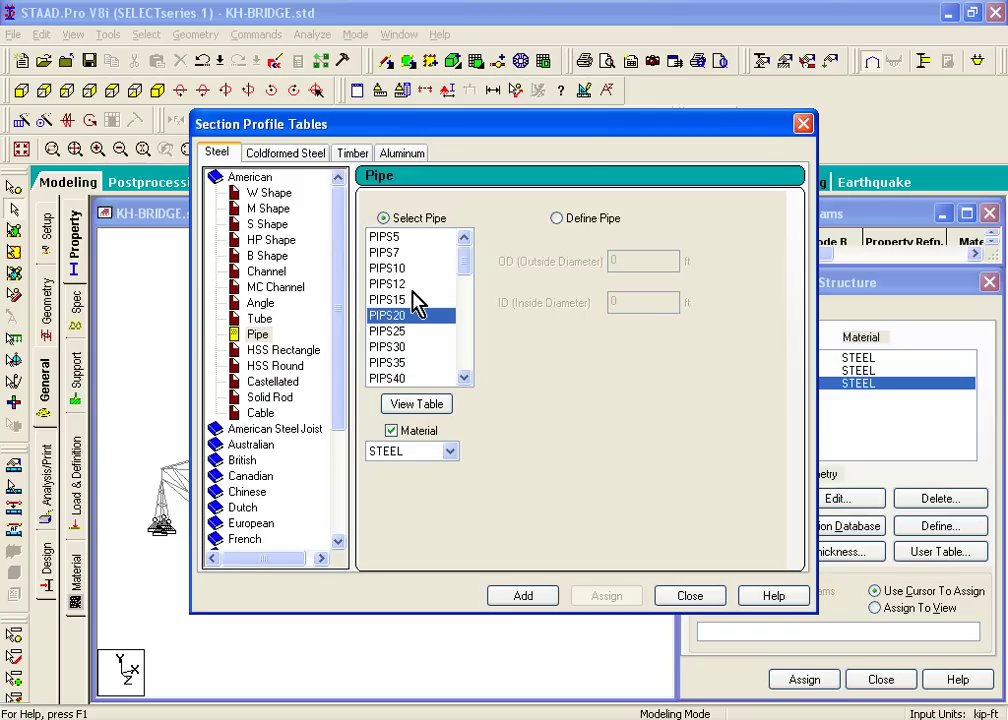
click(427, 406)
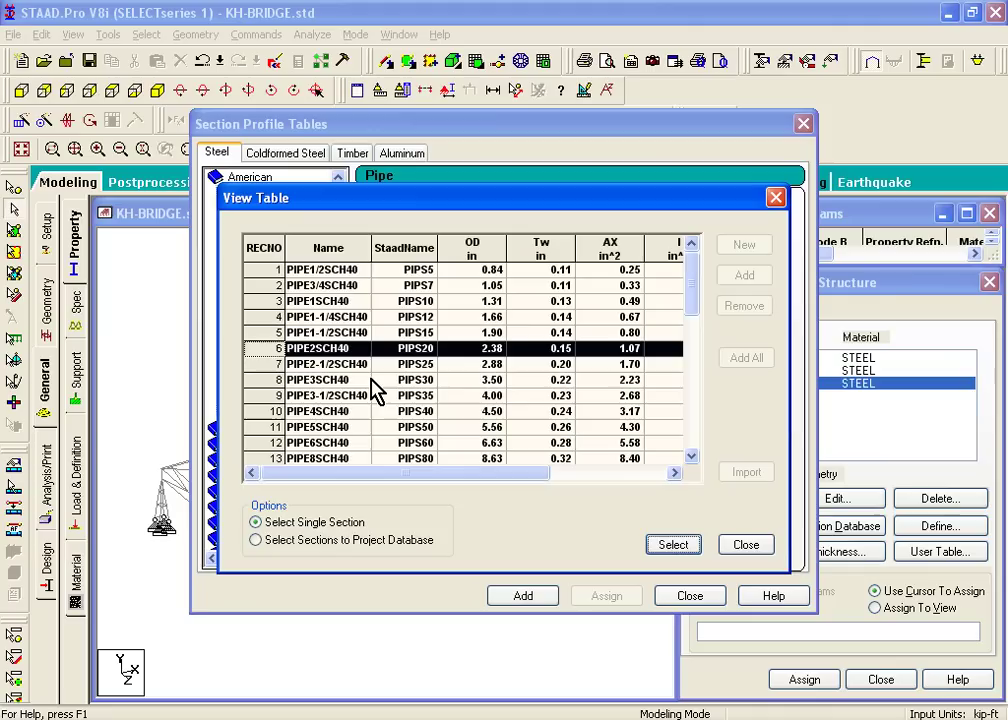
key(Tab)
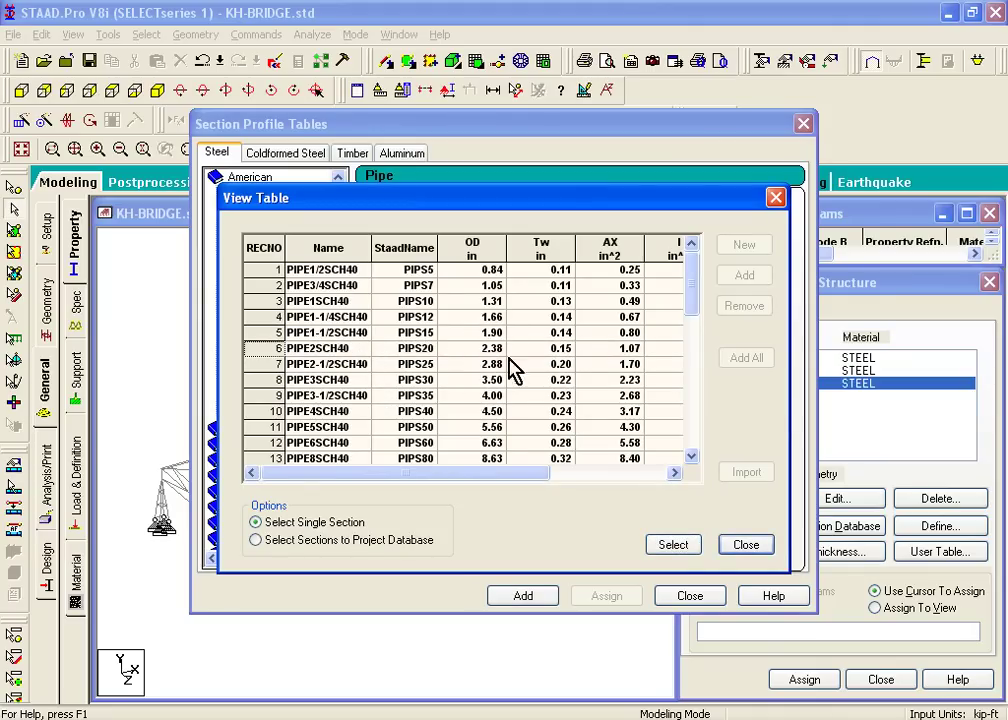
click(742, 545)
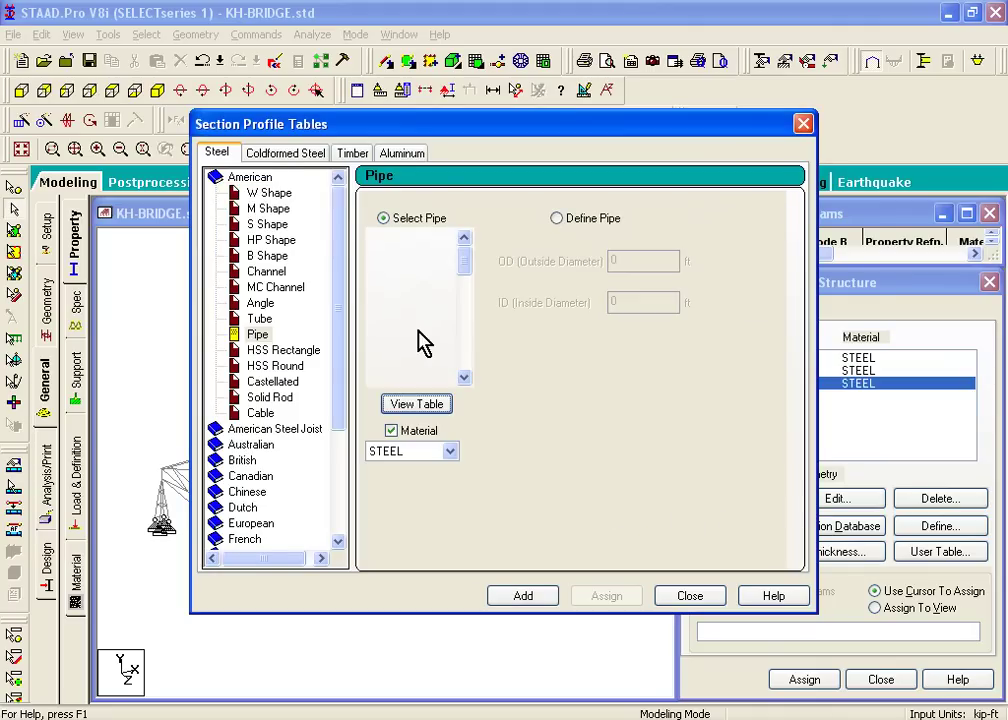
scroll(422, 341, down, 2)
scroll(418, 300, up, 3)
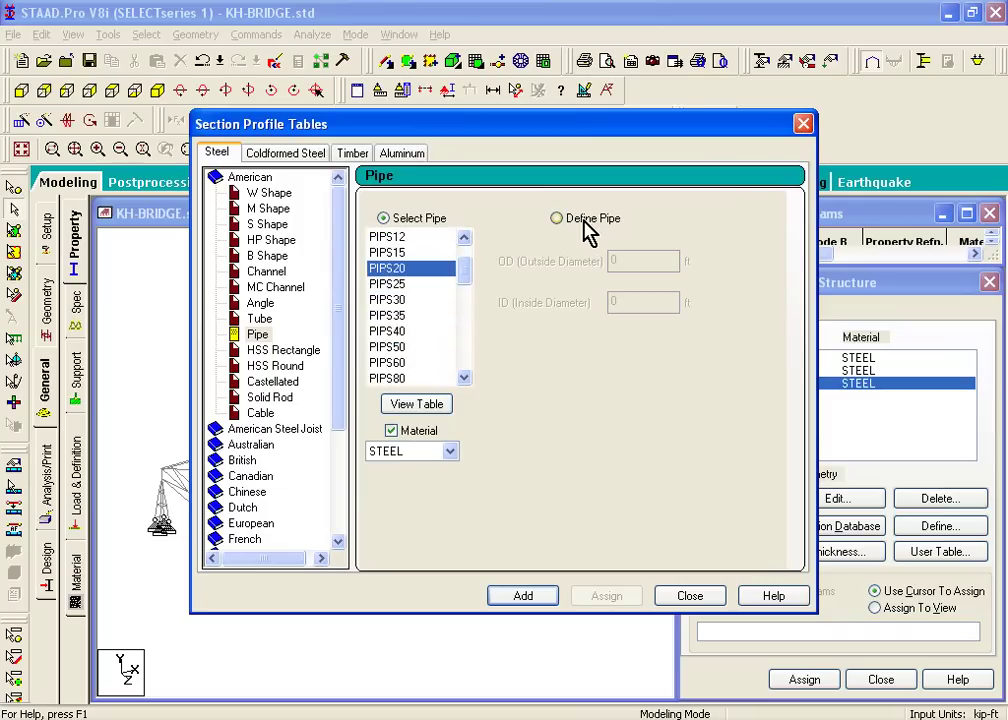
Add PIPS20 with material kept as STEEL and close the section tables
click(531, 598)
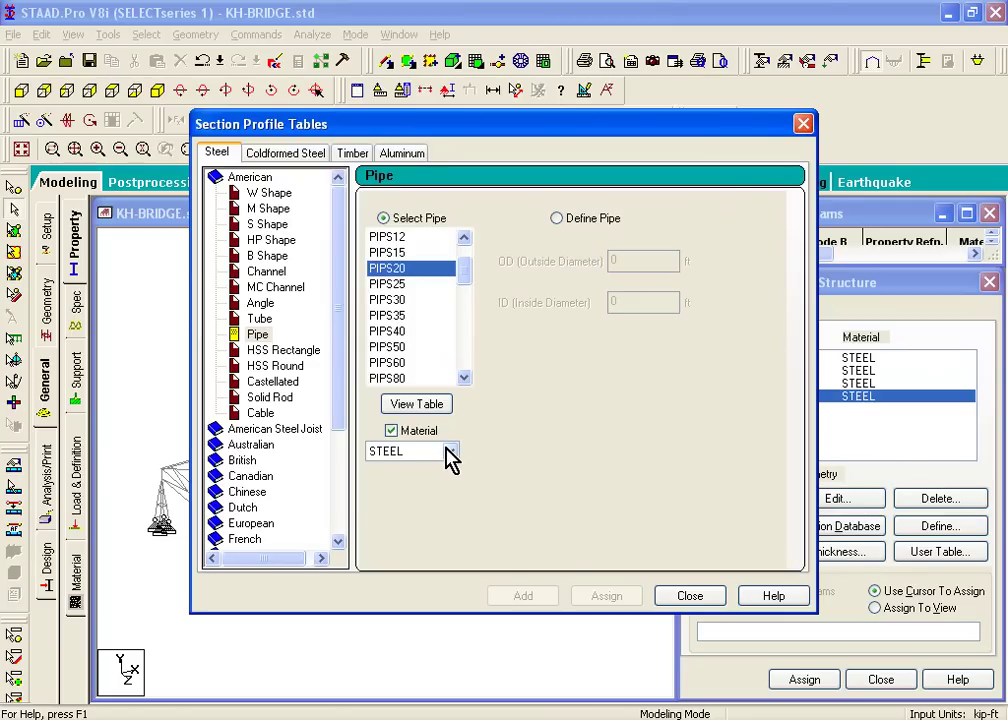
click(450, 452)
click(503, 466)
click(697, 614)
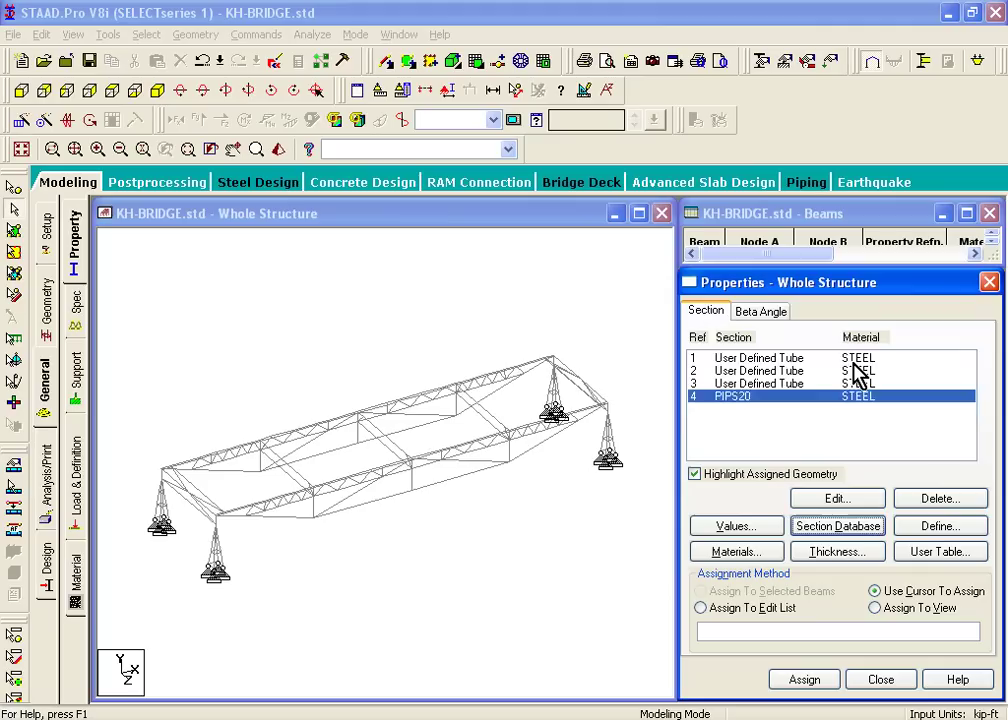
click(853, 363)
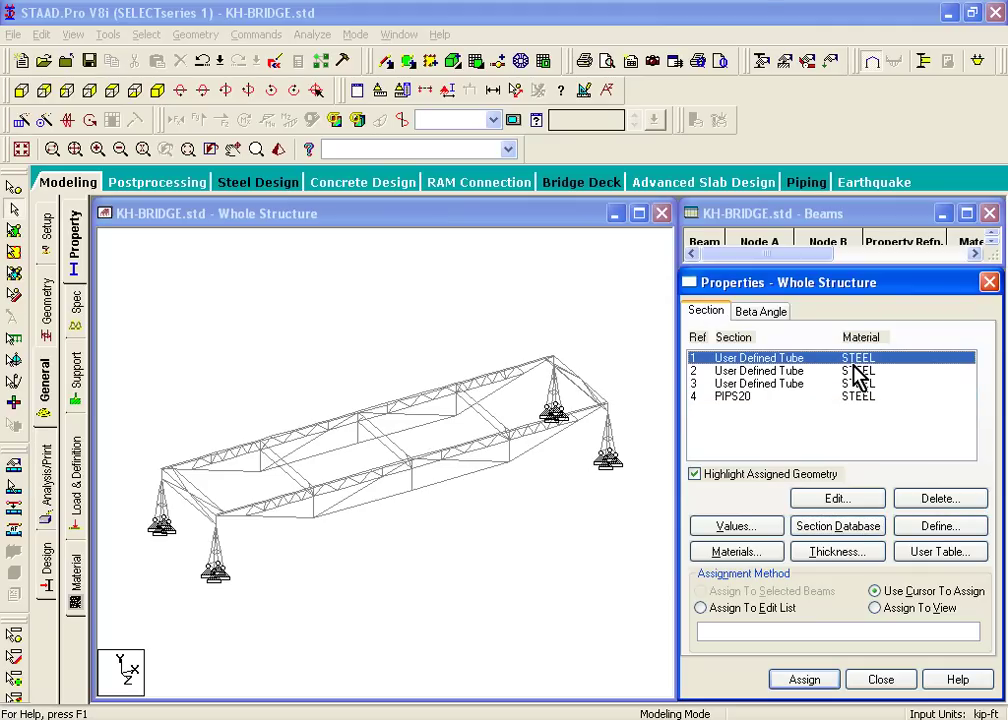
click(810, 398)
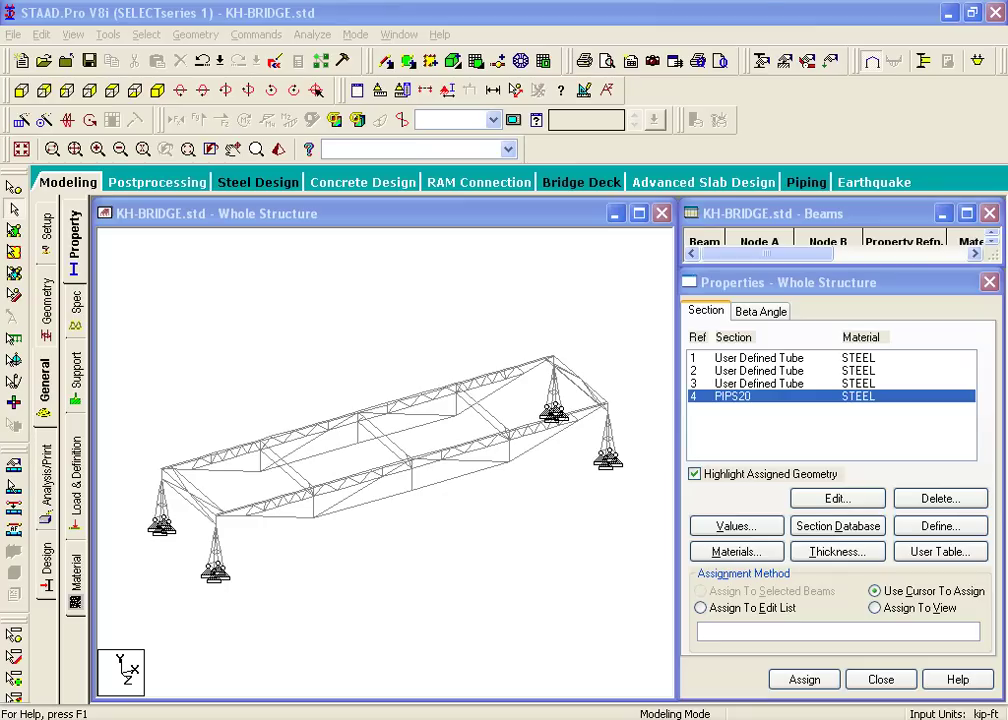
click(762, 364)
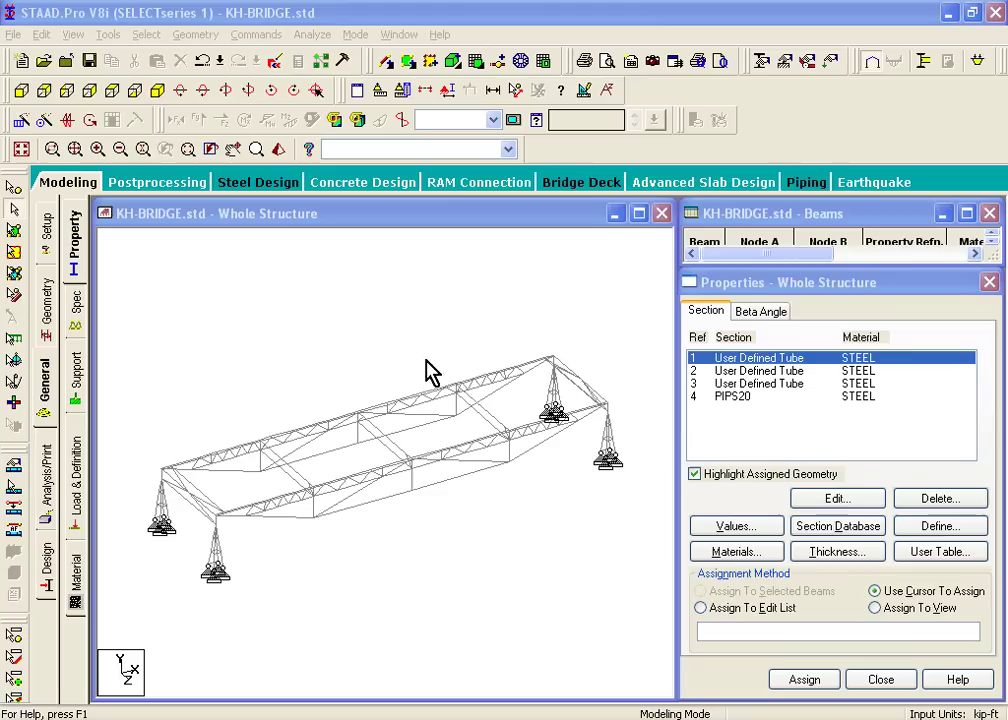
Select the top truss members in front elevation and deselect diagonal cross member 385
click(20, 91)
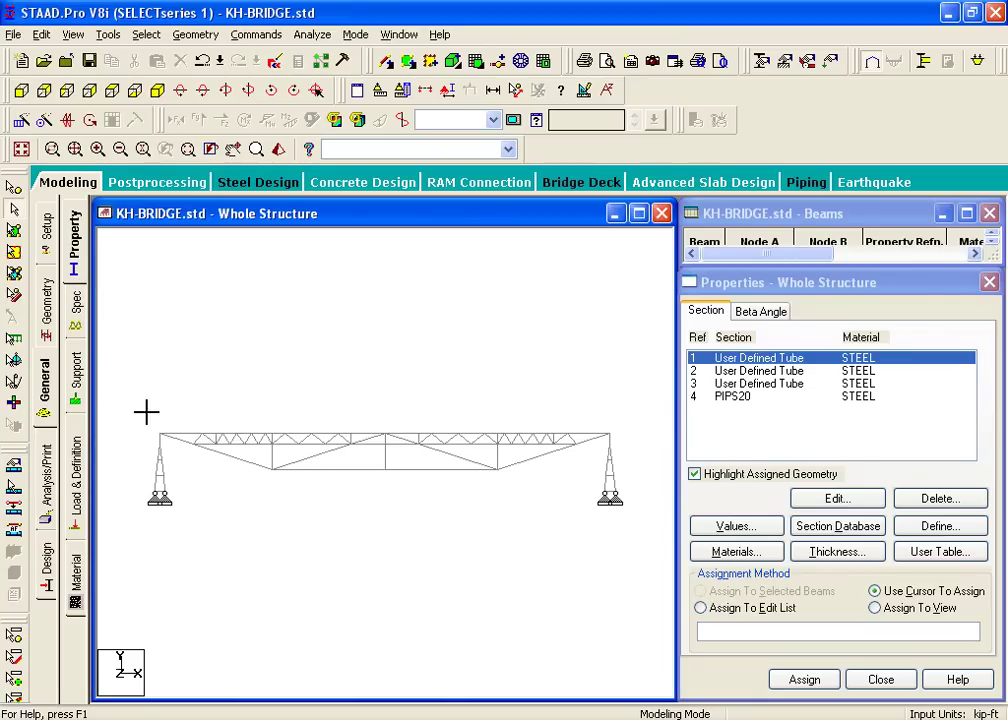
drag(147, 412, 639, 449)
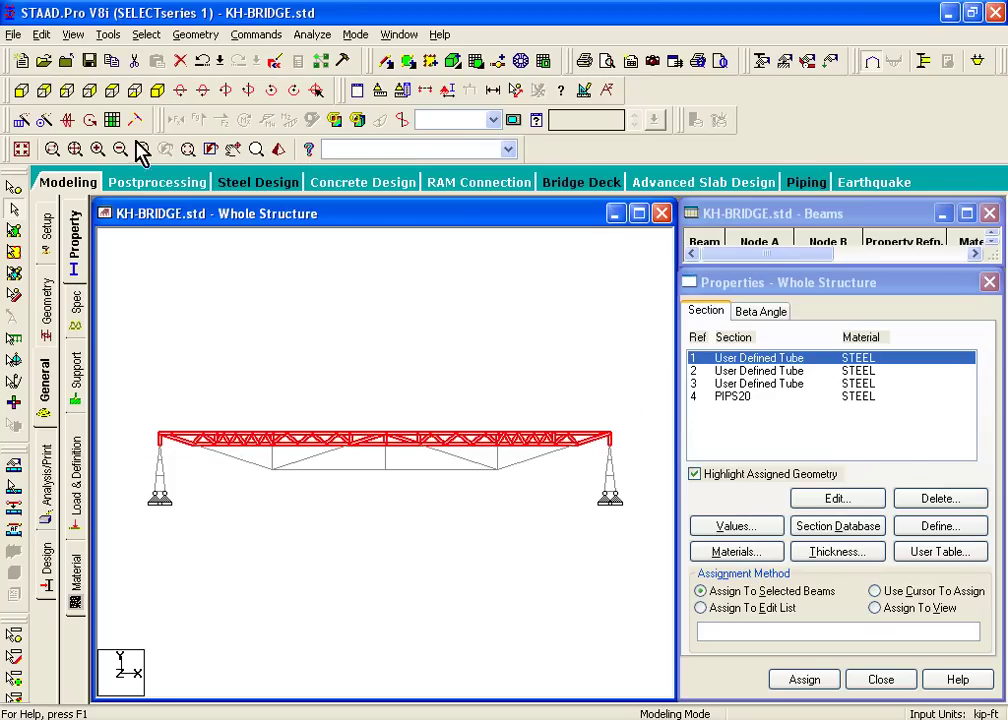
click(157, 91)
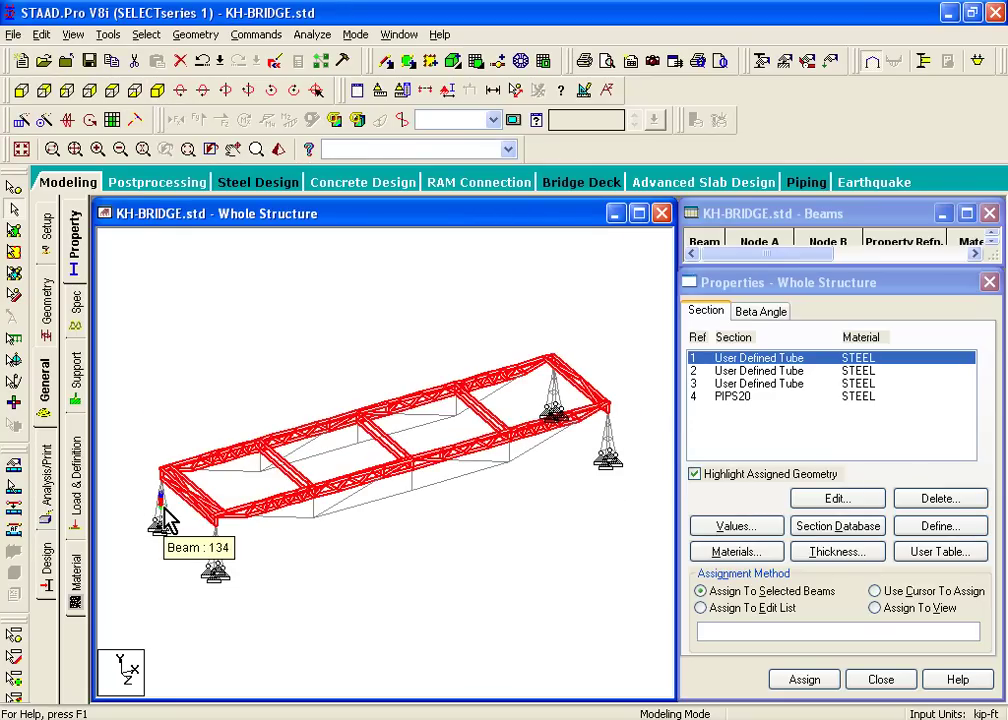
scroll(258, 482, up, 3)
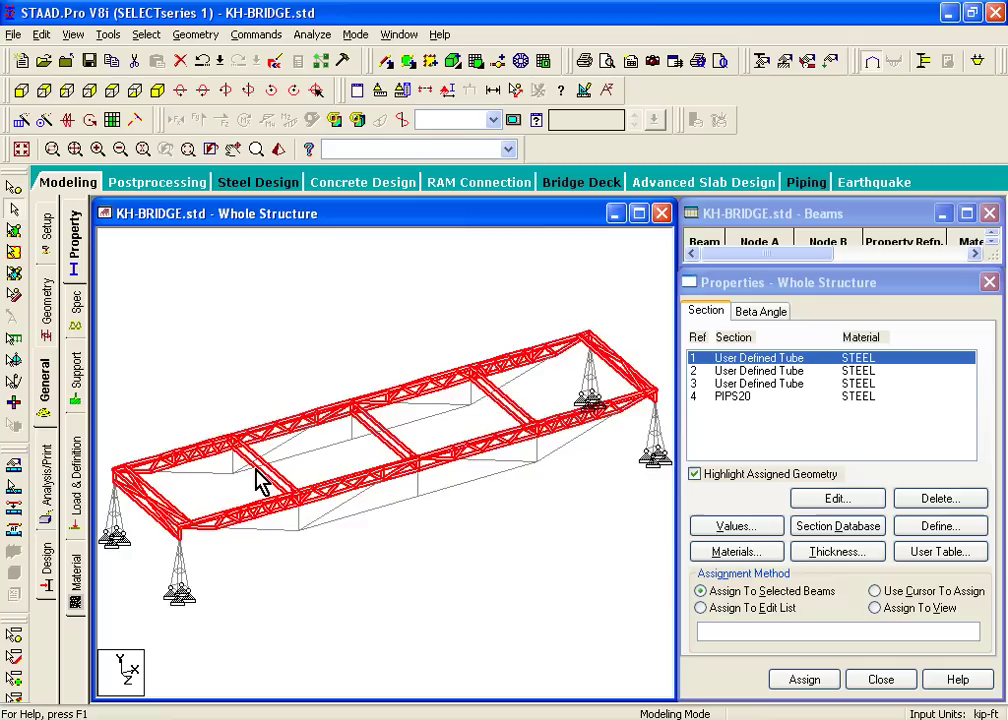
click(240, 488)
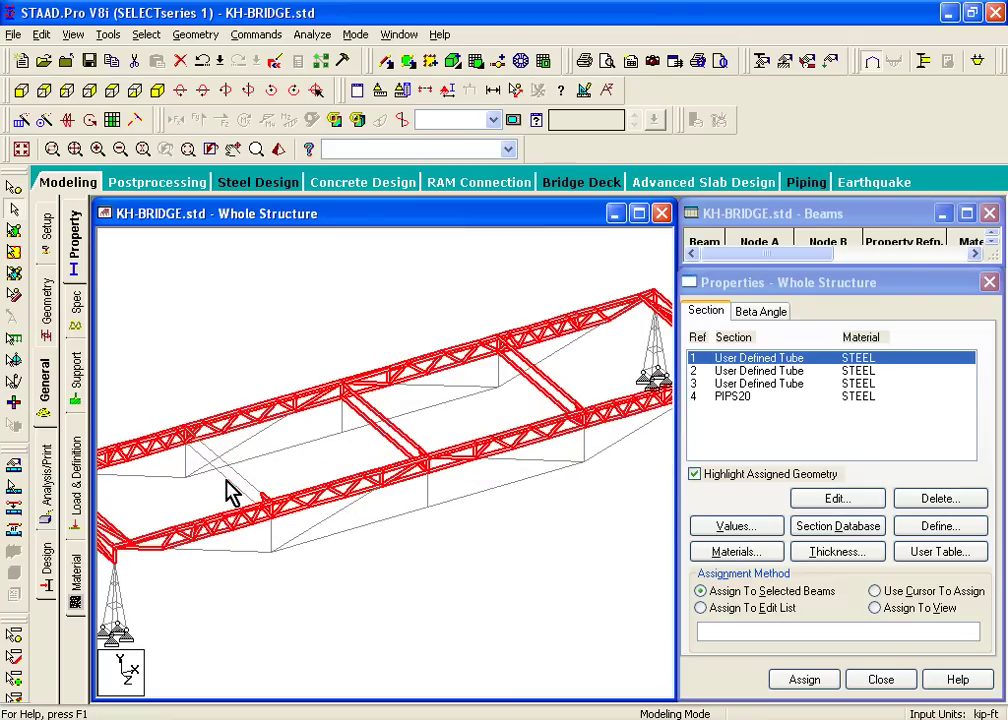
Pan, zoom and rotate around the bridge to reach the remaining diagonal cross members
middle_drag(580, 419, 475, 462)
middle_drag(601, 446, 713, 343)
middle_drag(272, 475, 434, 470)
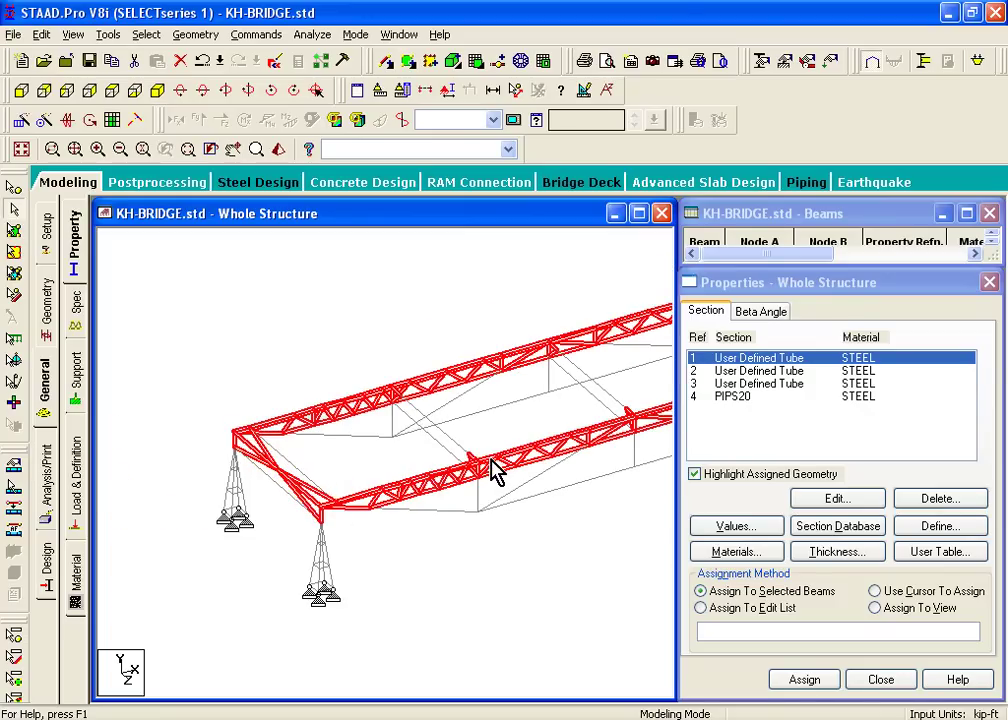
scroll(310, 535, up, 4)
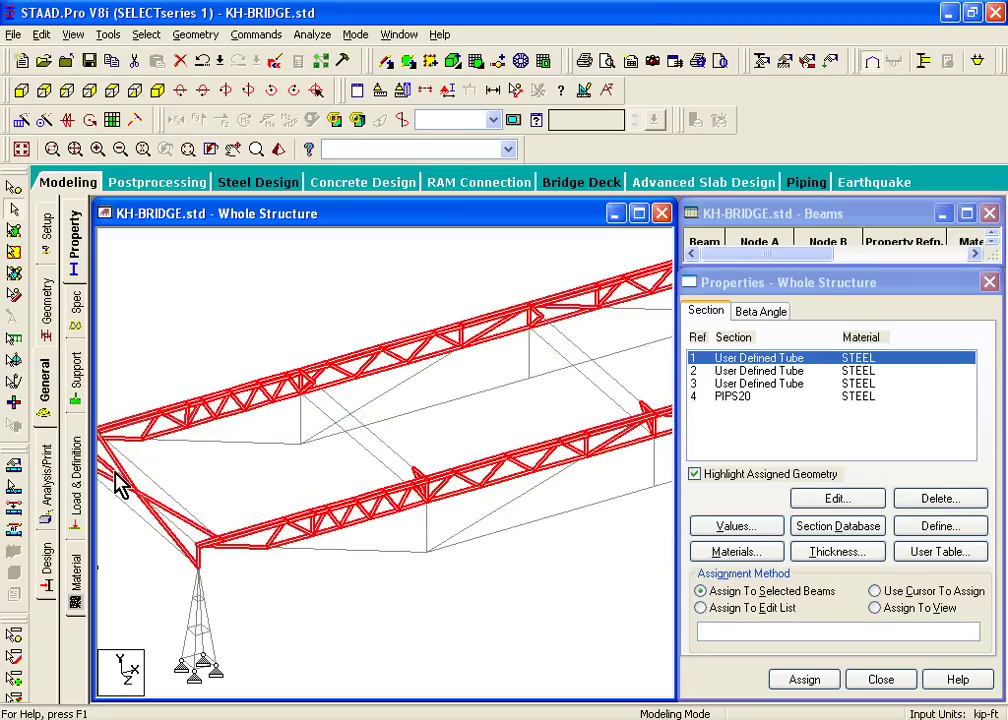
middle_drag(117, 477, 243, 497)
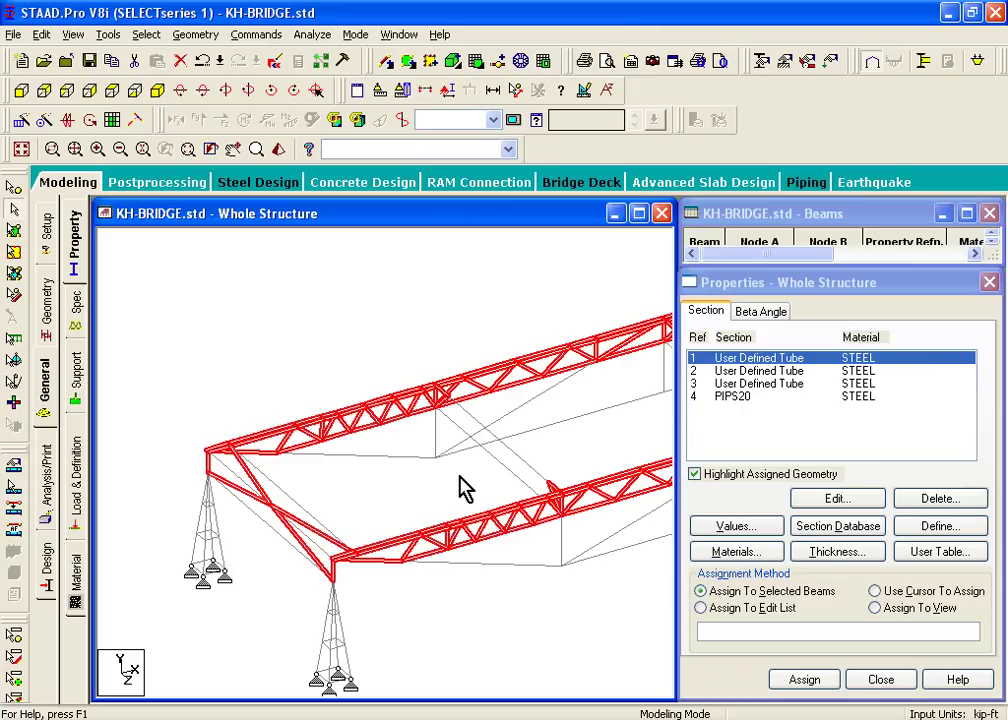
scroll(460, 490, up, 5)
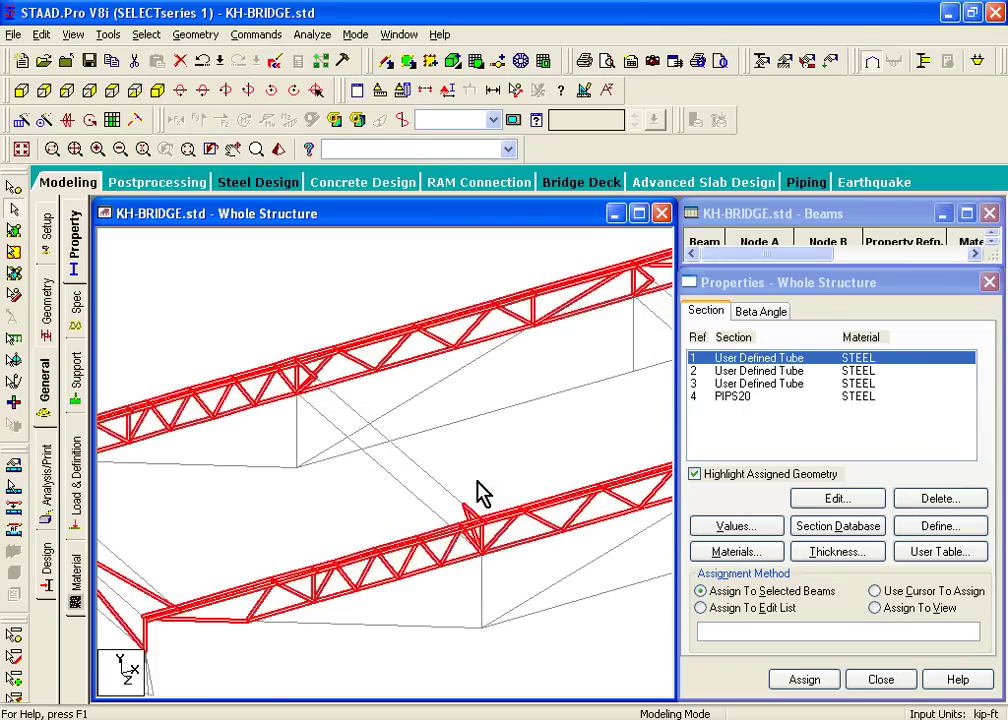
scroll(458, 494, up, 2)
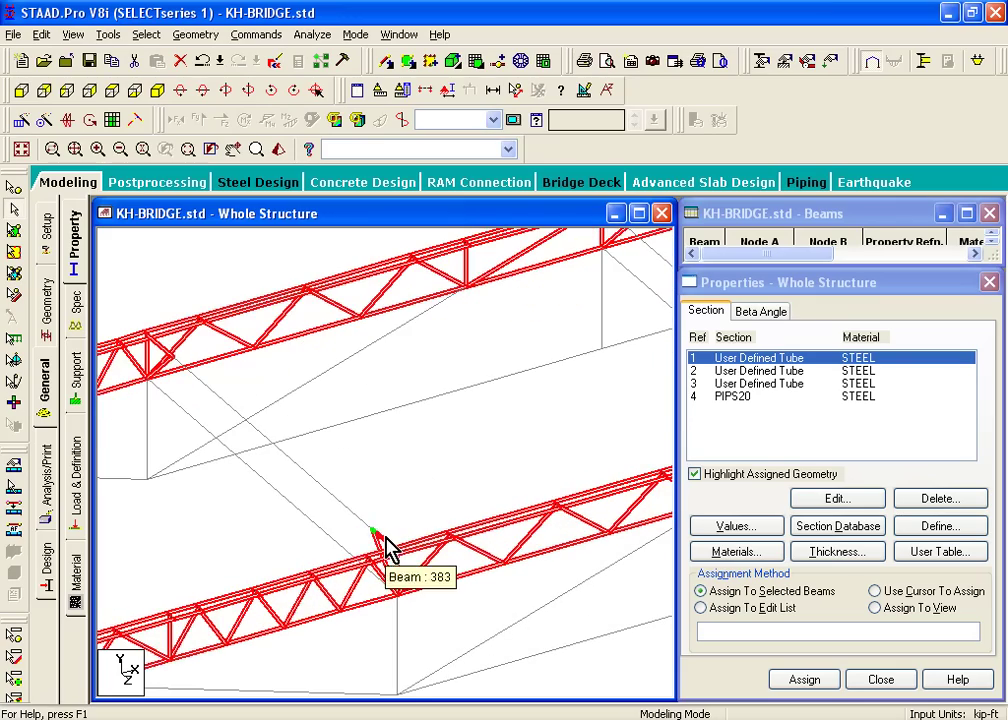
middle_drag(316, 430, 508, 545)
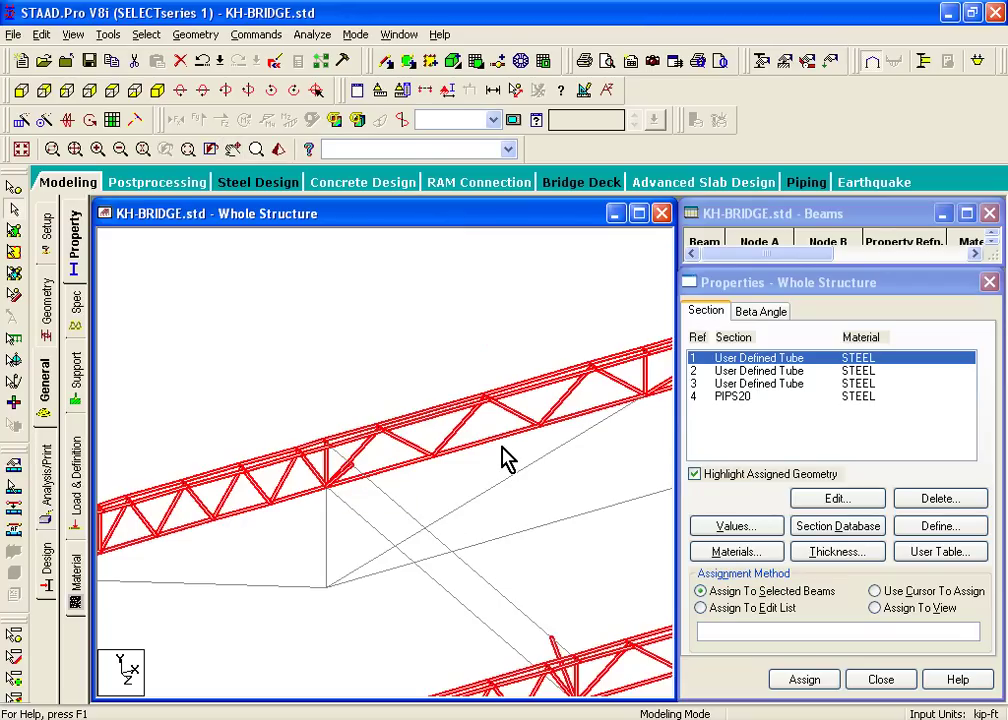
middle_drag(505, 458, 250, 536)
mouse_move(331, 459)
middle_down()
mouse_move(263, 344)
mouse_move(328, 443)
middle_up()
middle_drag(441, 387, 370, 472)
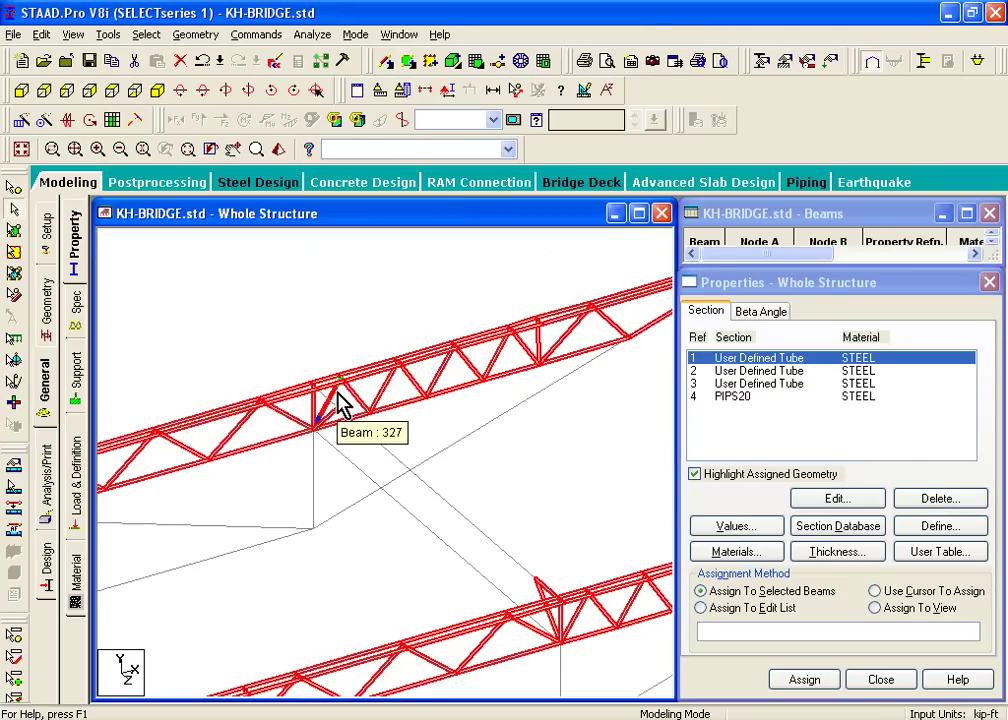
middle_drag(478, 465, 299, 338)
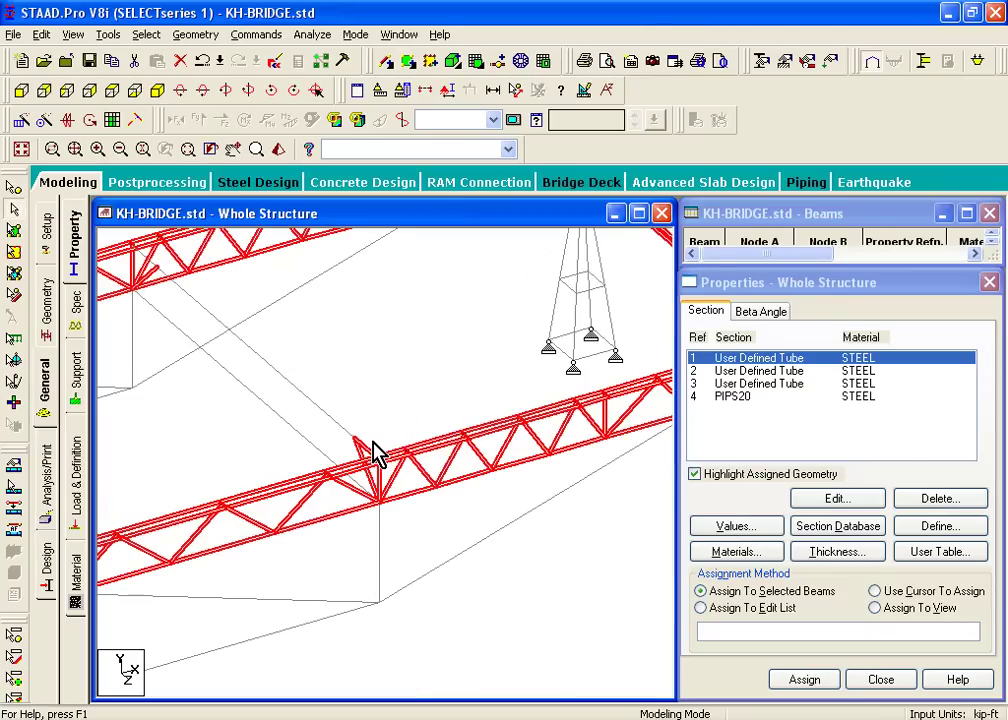
middle_drag(466, 389, 333, 547)
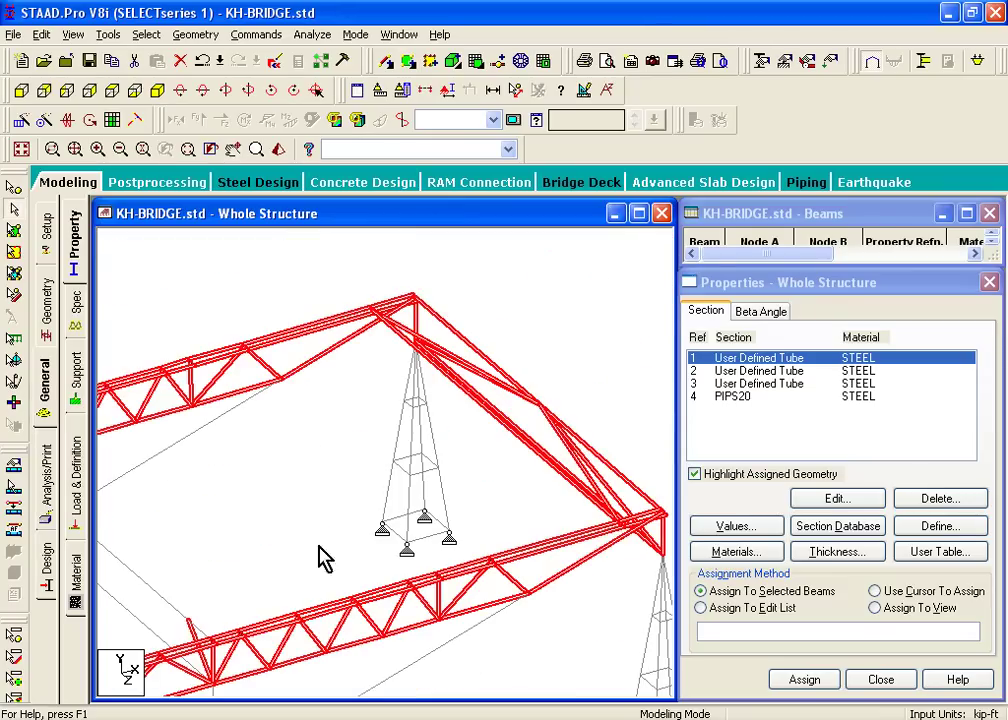
middle_drag(430, 418, 338, 418)
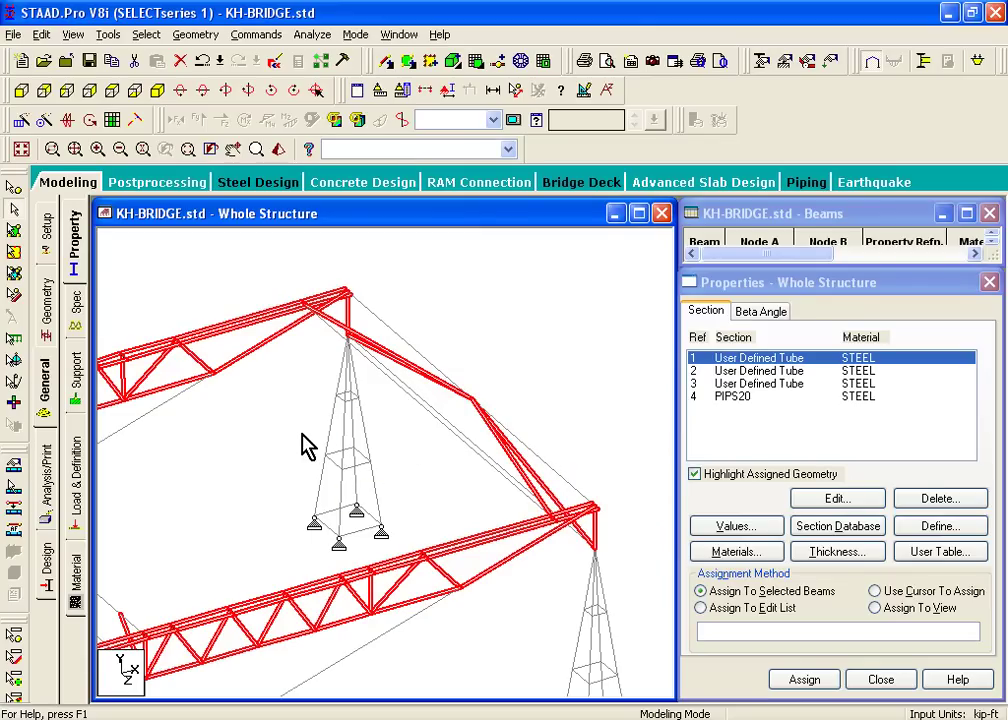
middle_drag(421, 472, 496, 490)
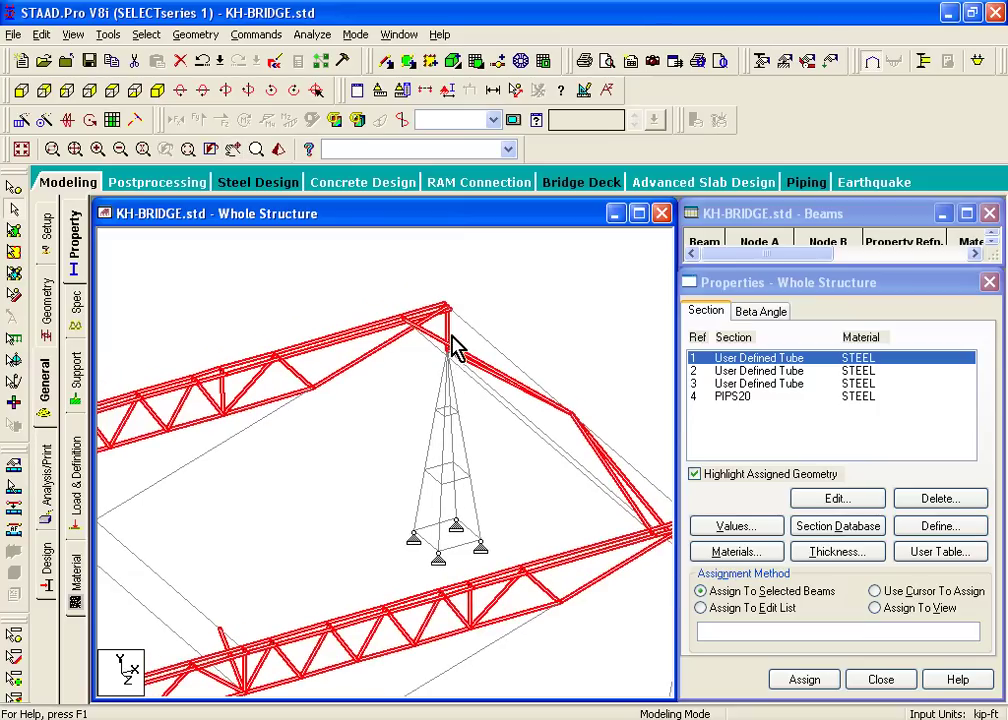
middle_drag(603, 490, 416, 356)
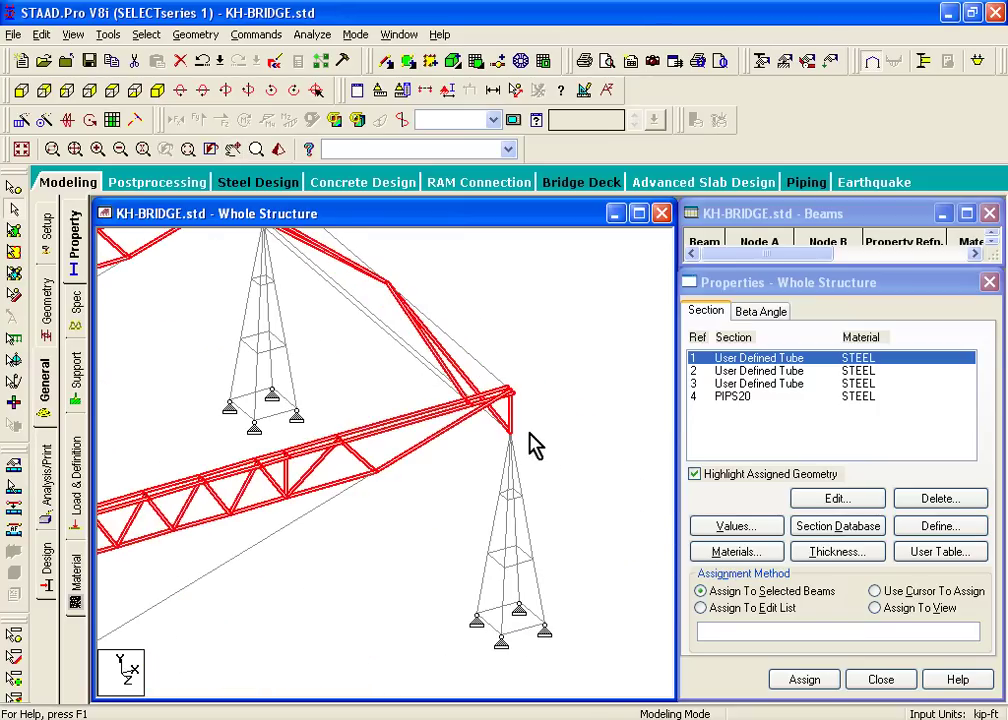
middle_drag(227, 650, 343, 575)
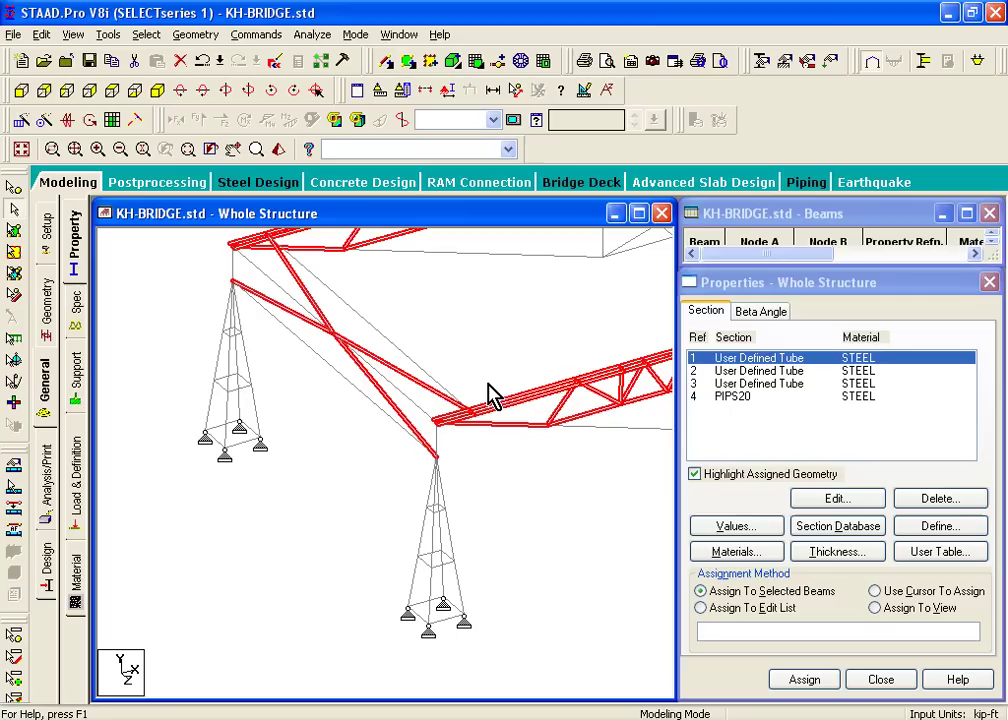
scroll(295, 470, up, 2)
scroll(420, 445, up, 2)
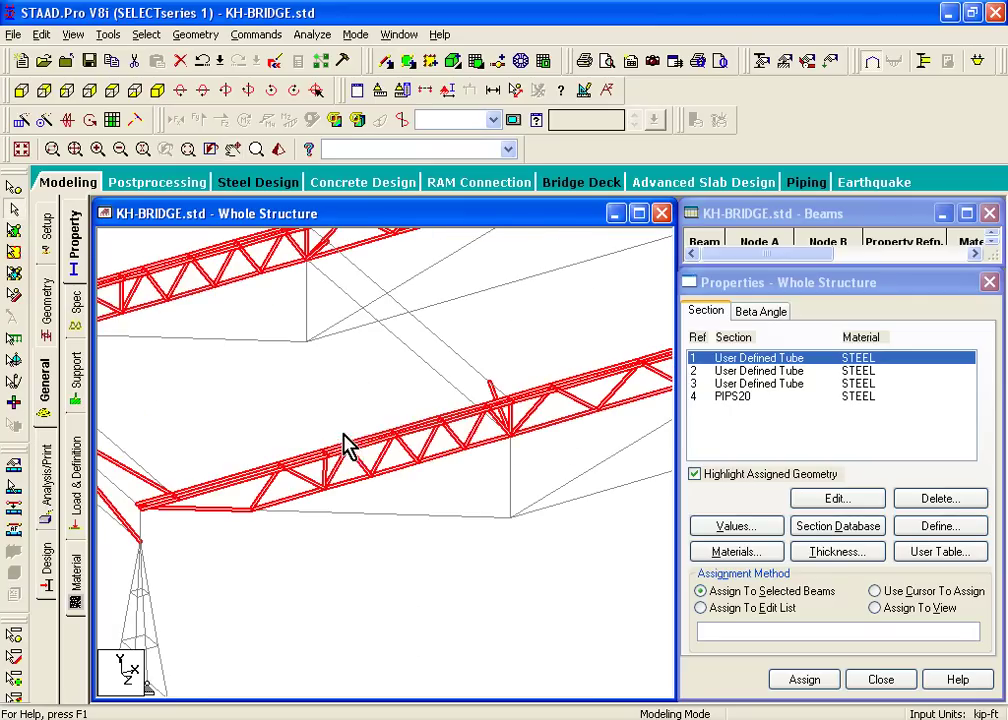
scroll(567, 490, down, 3)
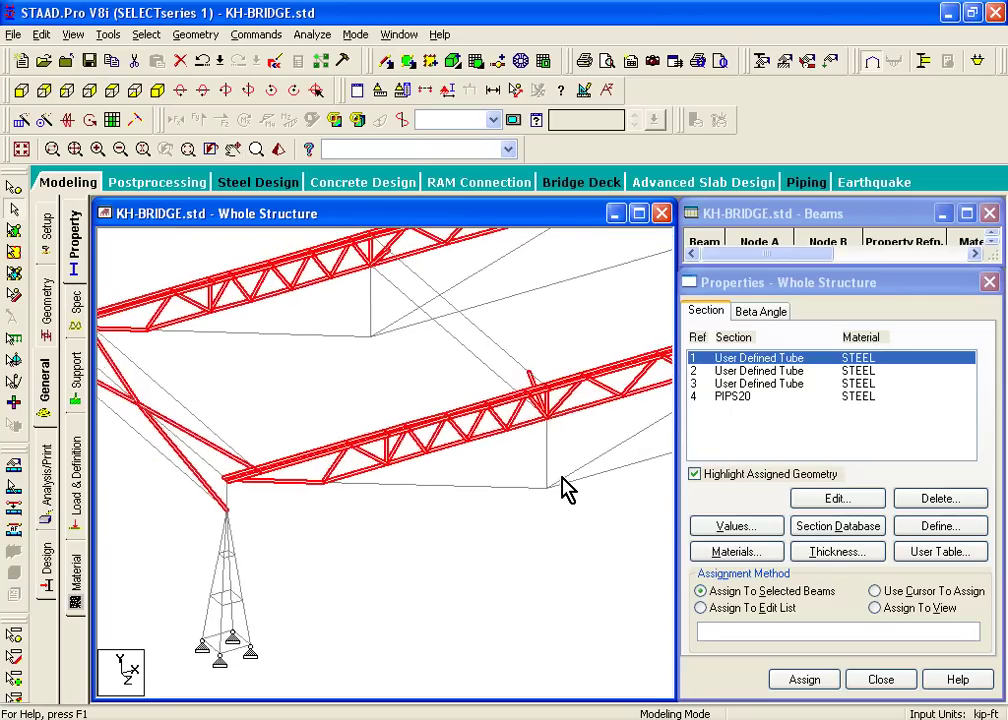
Assign the R1 tube to the selected truss members, then invert the beam selection
click(804, 679)
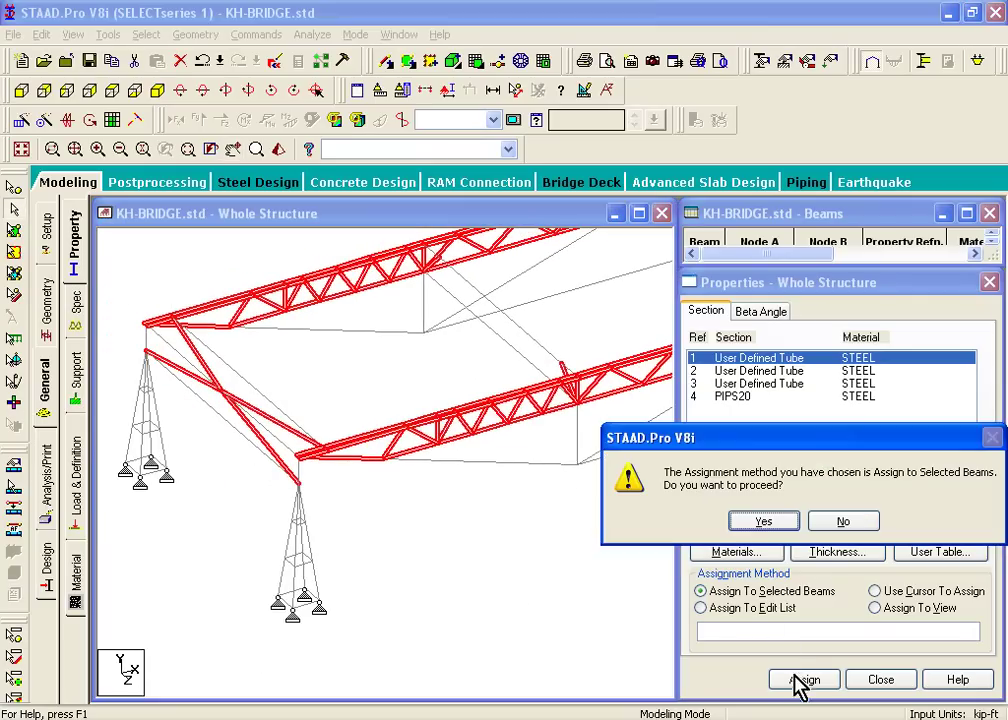
click(770, 528)
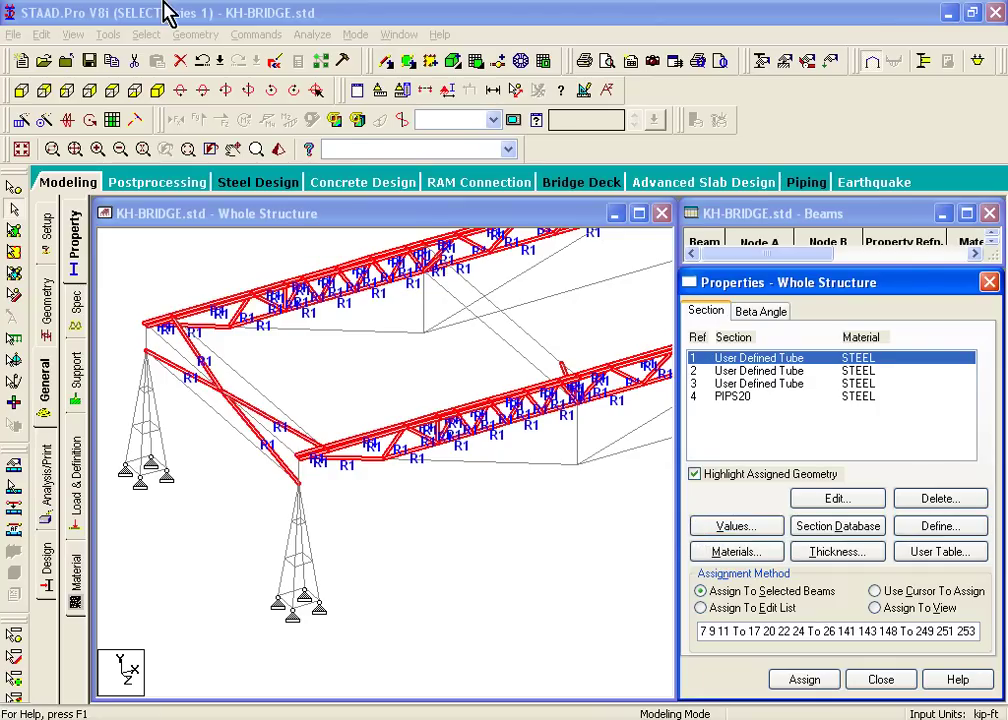
click(146, 35)
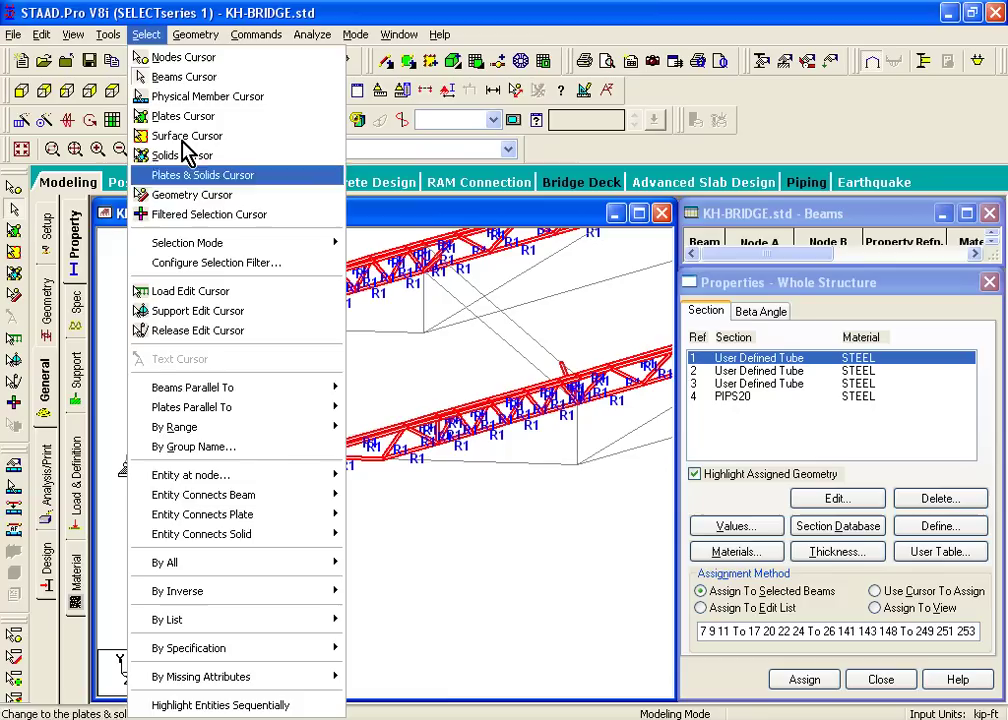
mouse_move(233, 599)
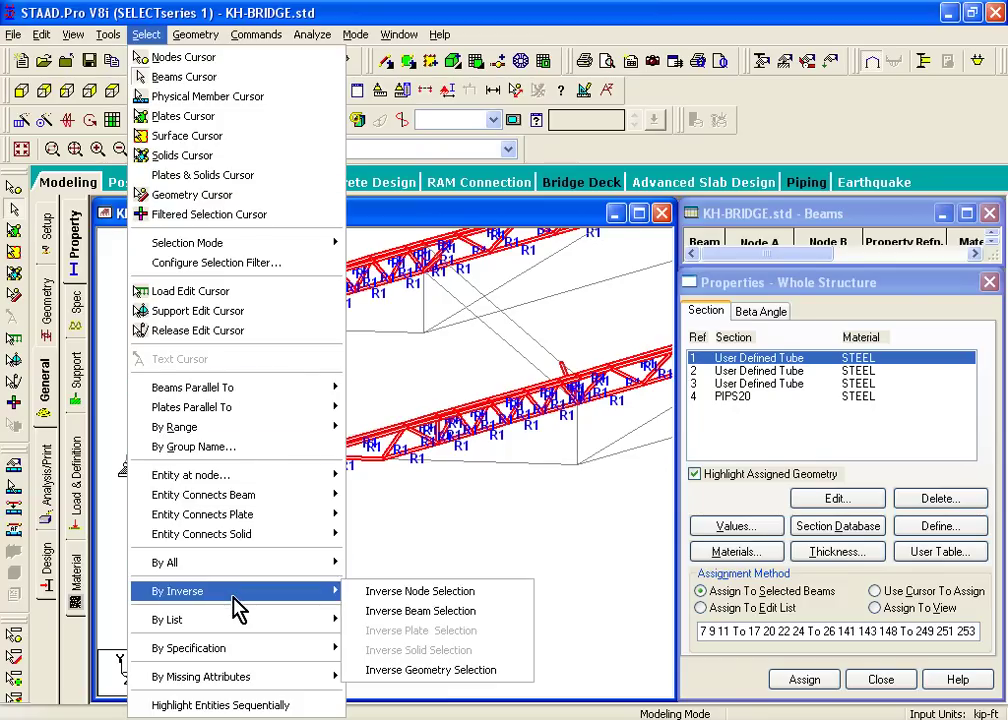
click(410, 611)
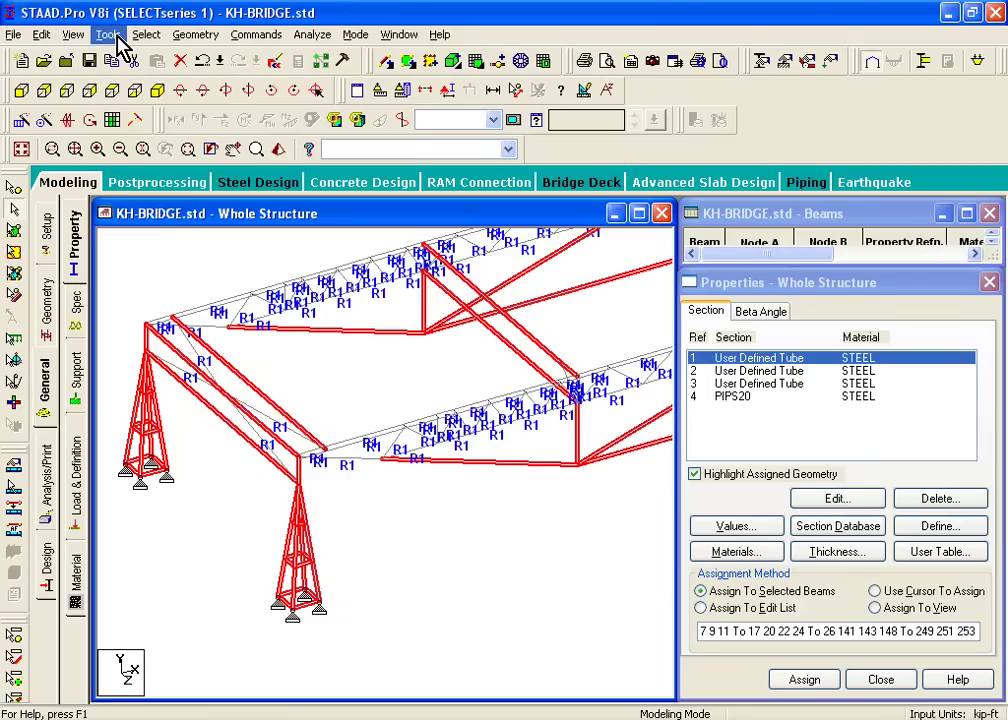
Display only the selected unassigned members and reposition the bridge view
click(76, 36)
click(115, 103)
click(346, 288)
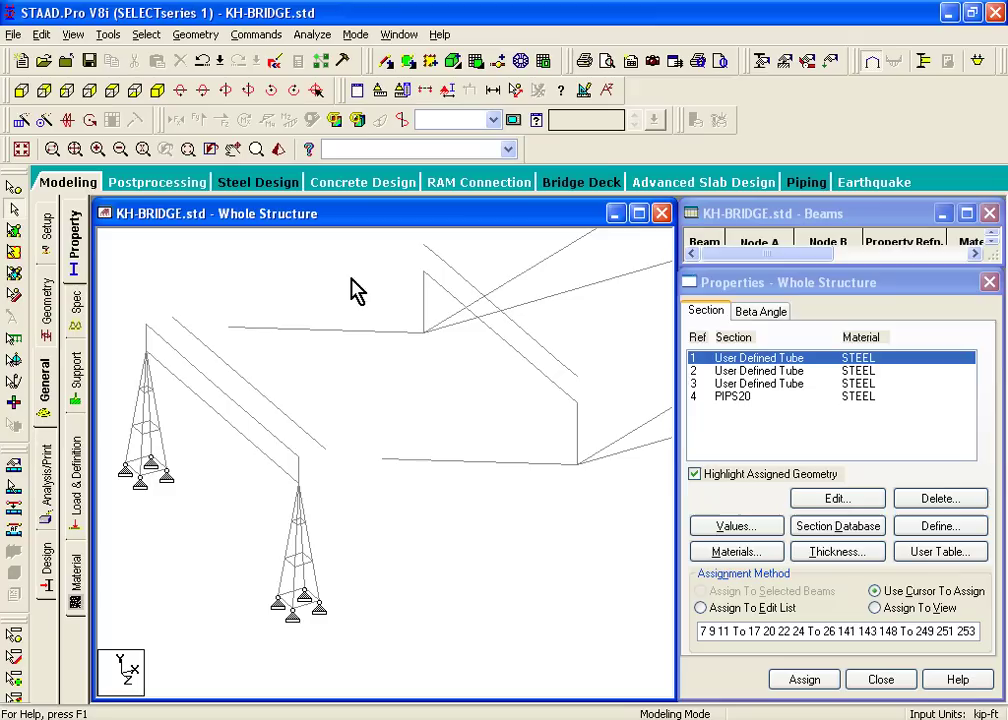
key(Right)
key(Right)
key(Right)
key(Right)
key(Right)
key(Right)
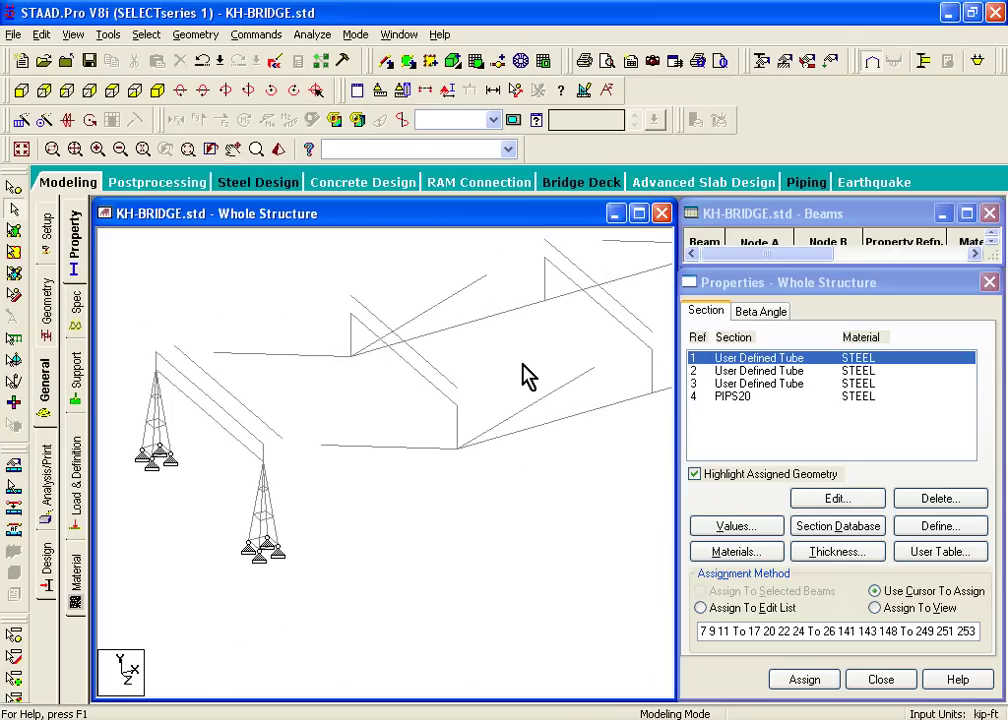
scroll(352, 392, down, 2)
middle_drag(427, 382, 475, 405)
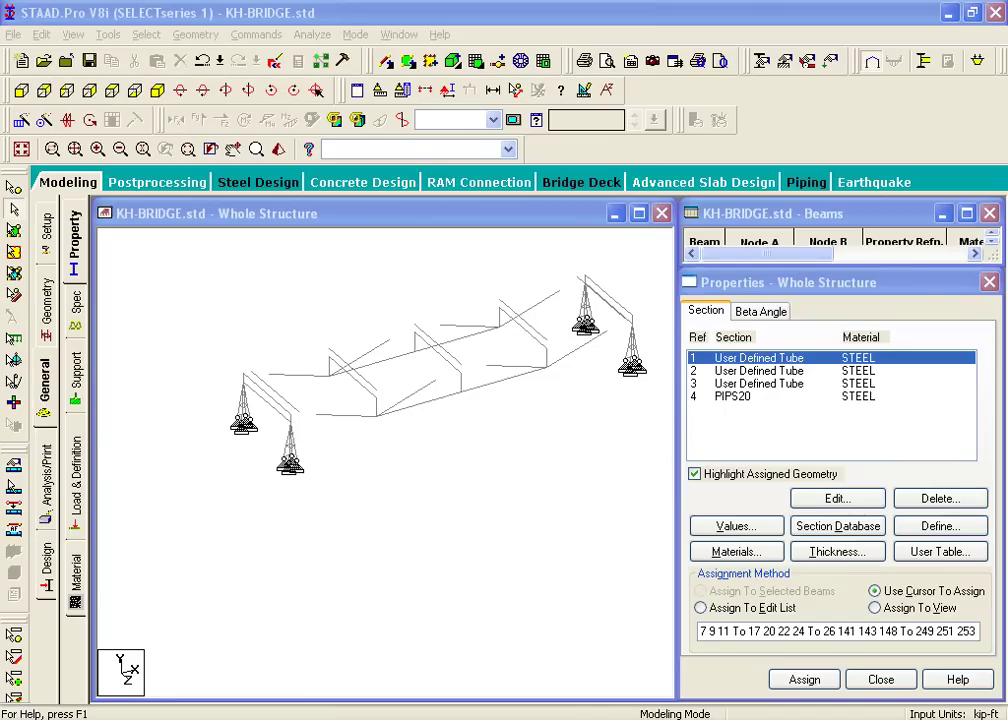
Choose row 2, the second User Defined Tube, in the Section list
click(746, 371)
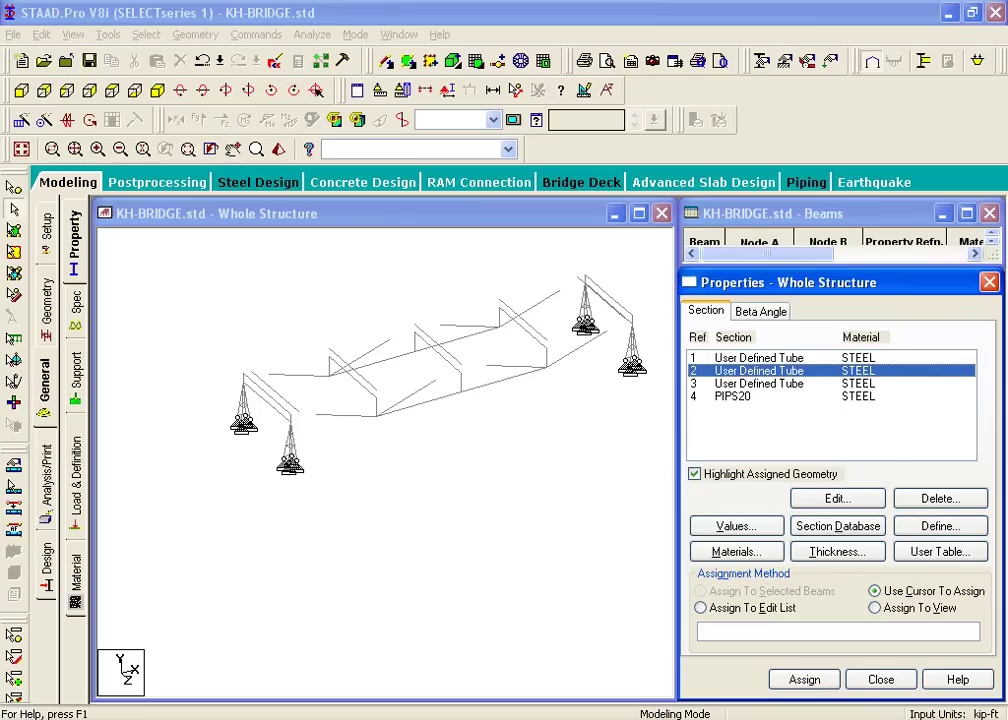
Select the left and right support columns and the two diagonal beams between the towers
click(22, 90)
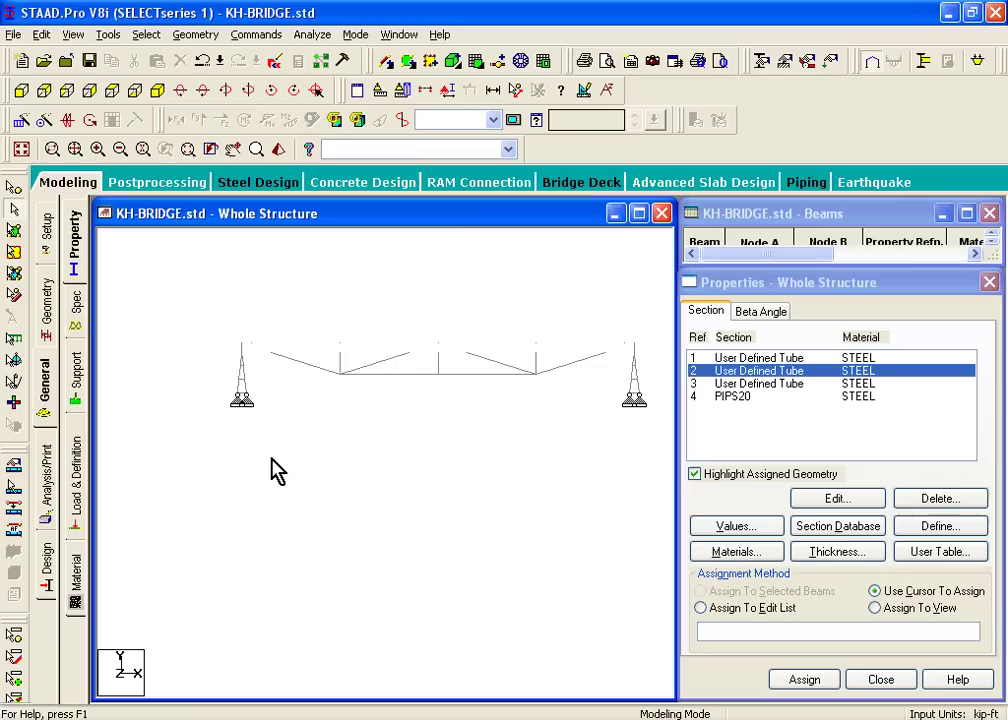
drag(271, 461, 206, 357)
drag(594, 445, 689, 360)
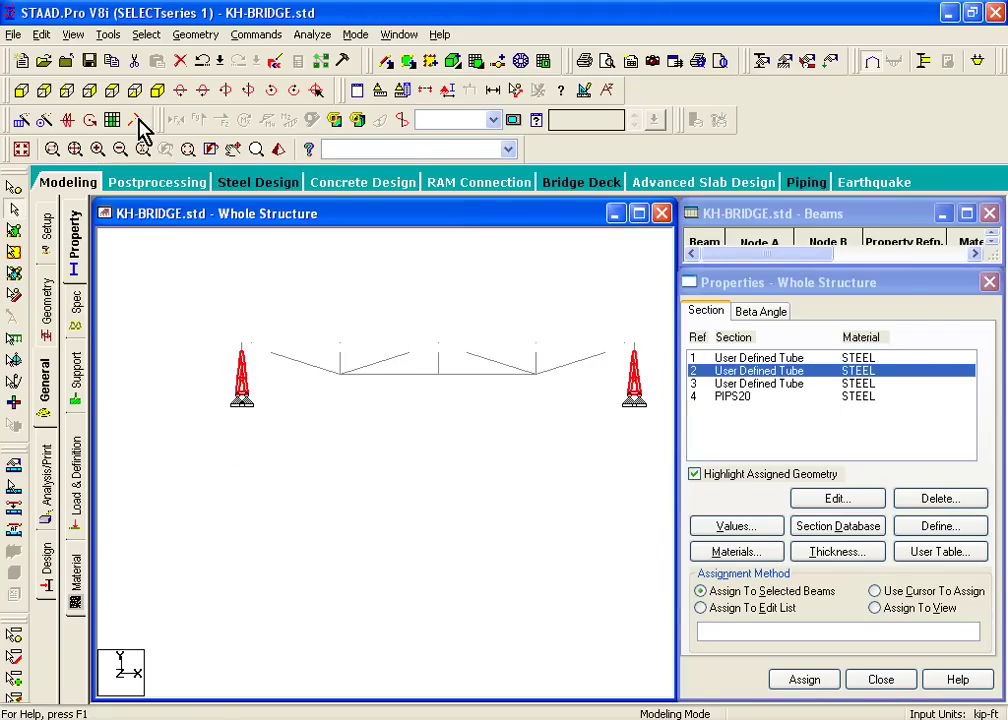
click(157, 90)
scroll(262, 416, up, 5)
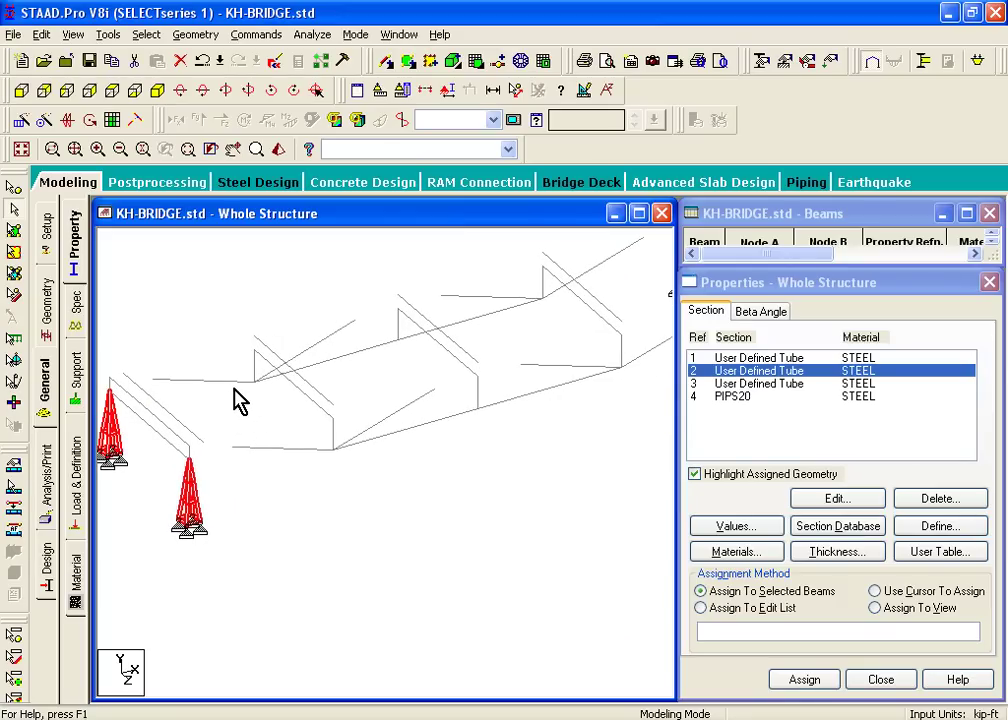
middle_drag(209, 434, 259, 450)
click(213, 438)
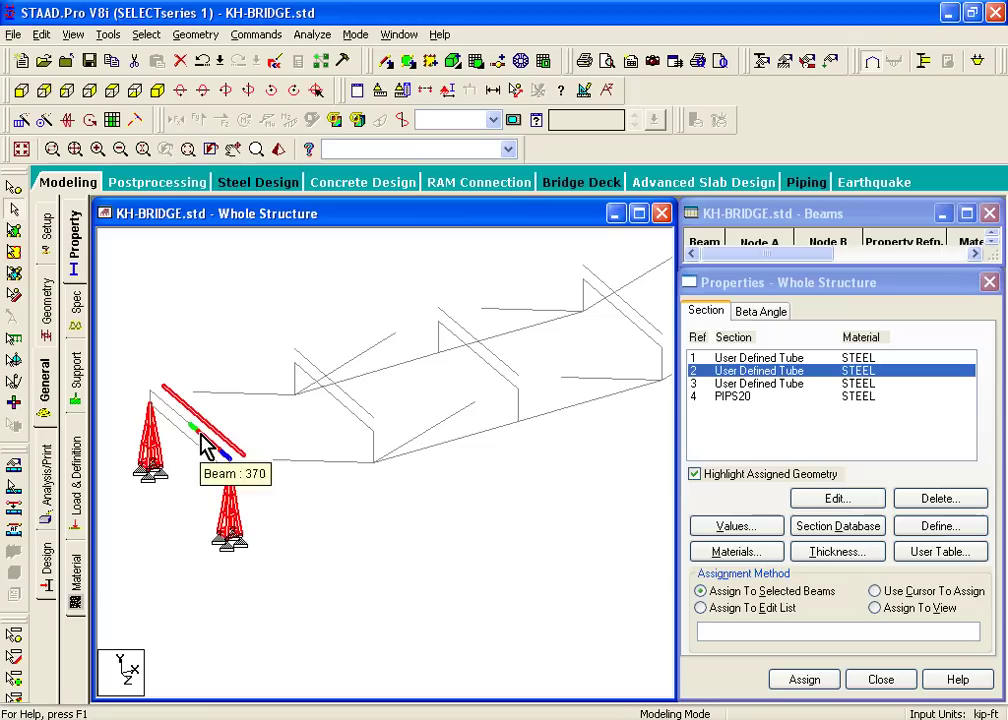
ctrl+click(204, 442)
Add all the bridge deck beams to the selection
middle_drag(230, 452, 499, 382)
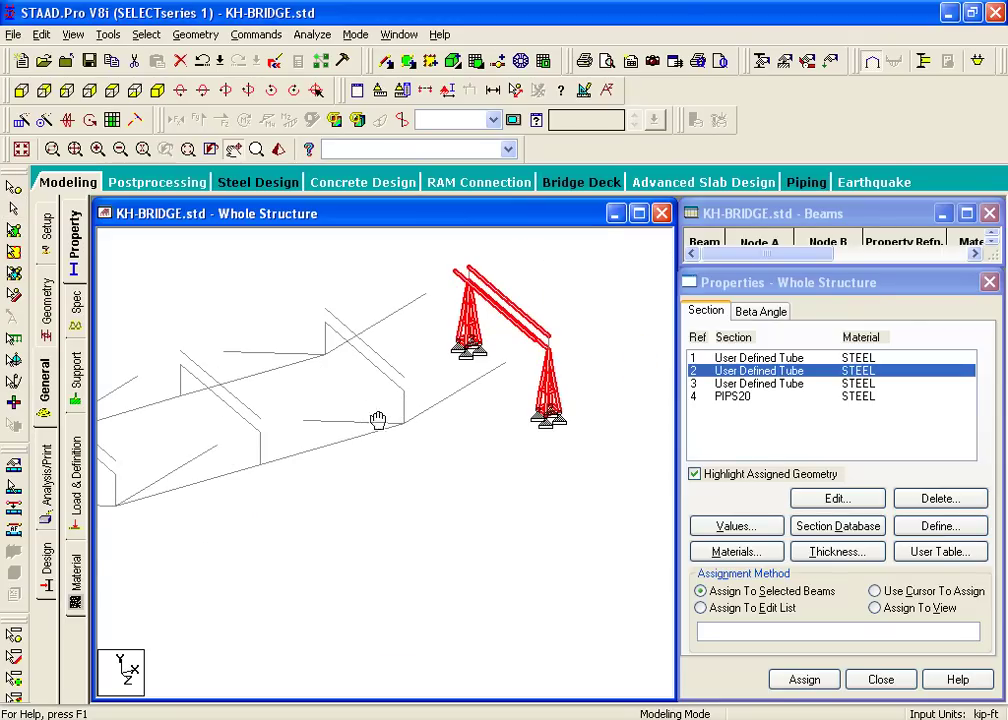
drag(425, 405, 430, 404)
middle_drag(293, 397, 380, 400)
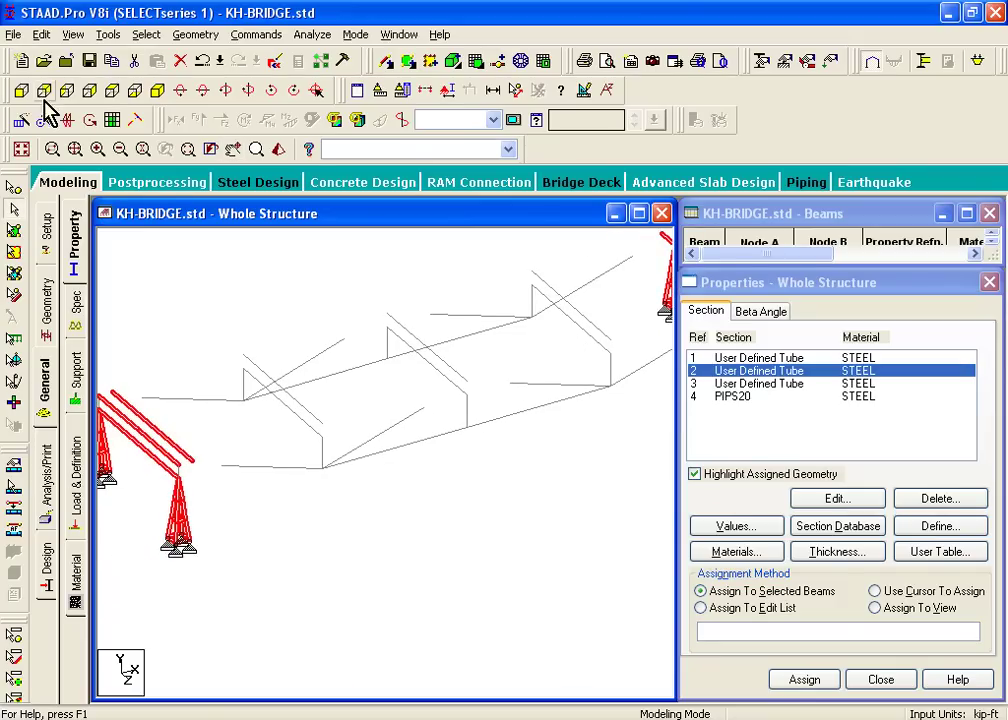
click(24, 91)
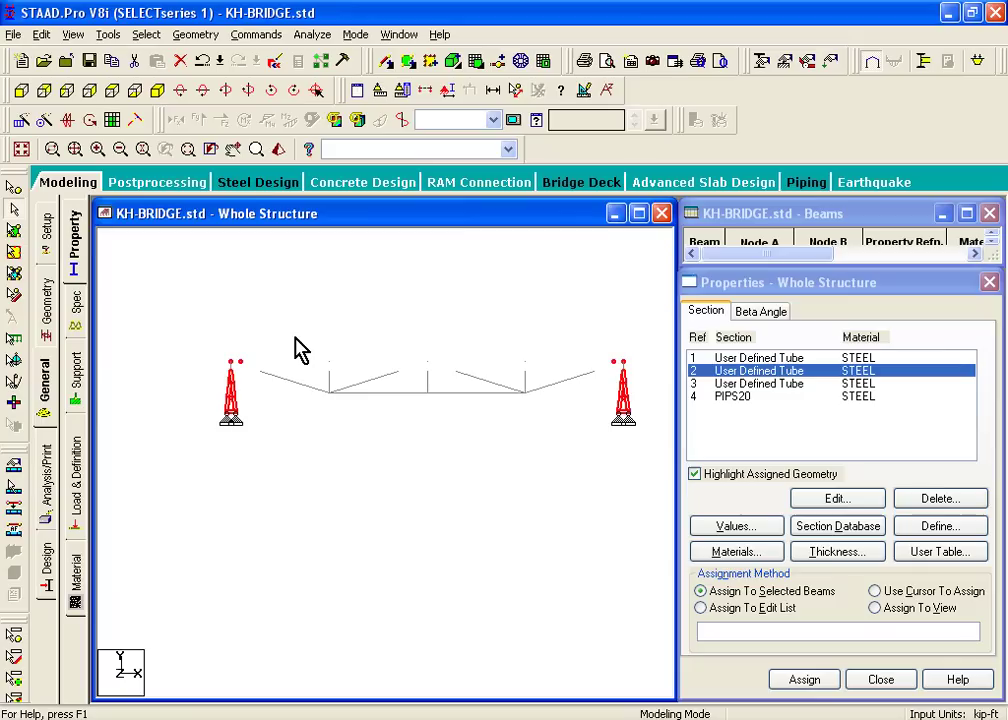
drag(260, 327, 590, 420)
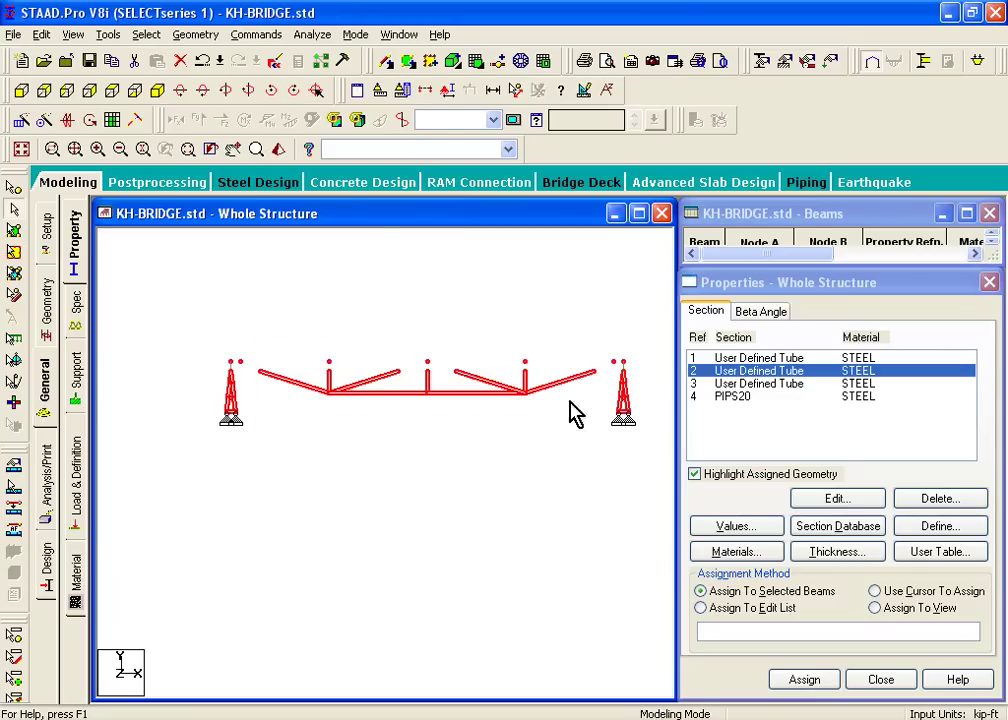
click(157, 91)
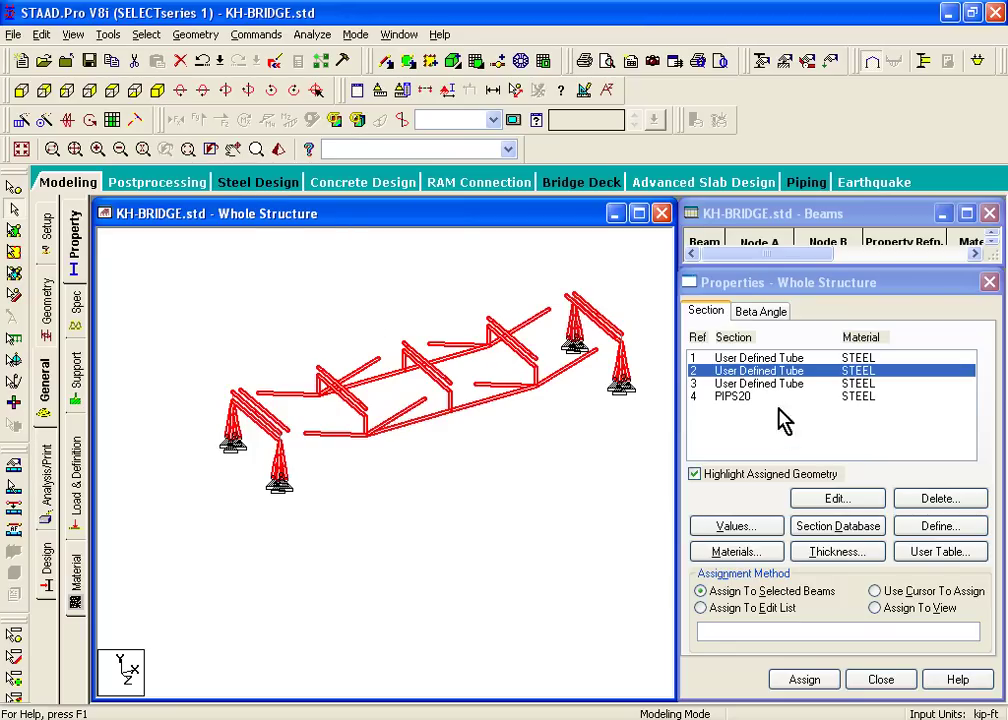
Assign User Defined Tube section 2 (R2) to the selected members
click(794, 686)
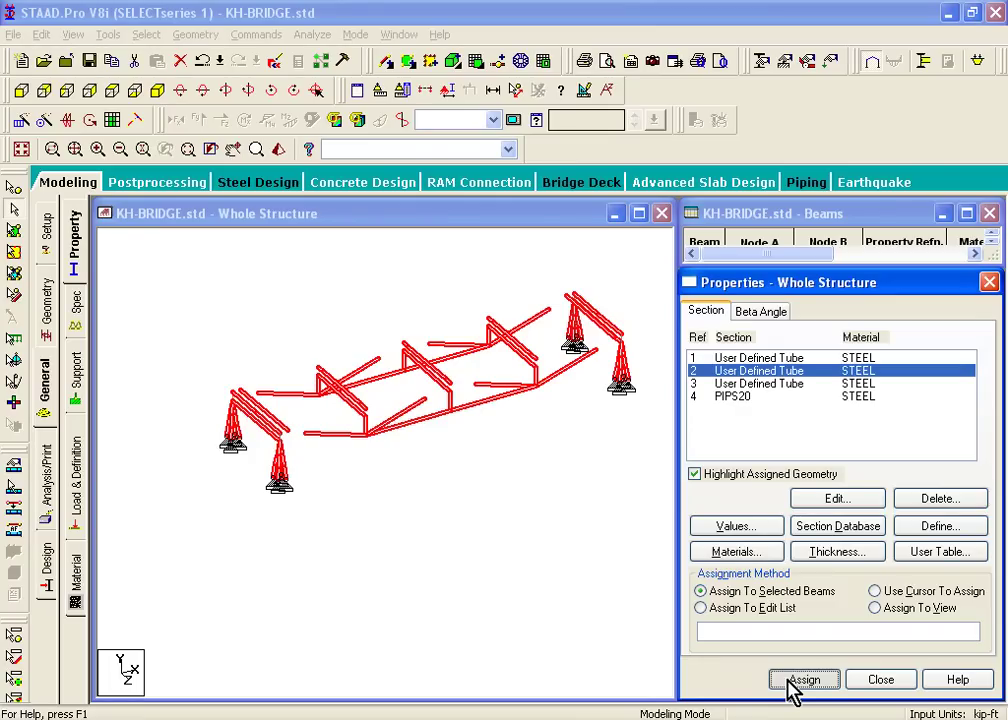
click(800, 682)
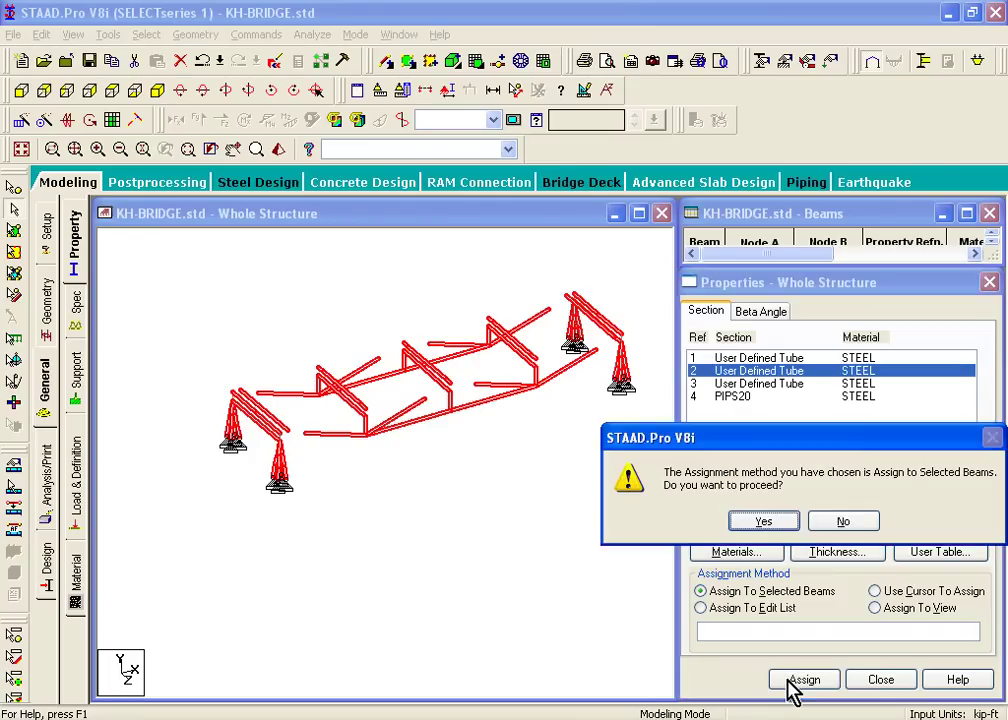
click(764, 521)
click(773, 384)
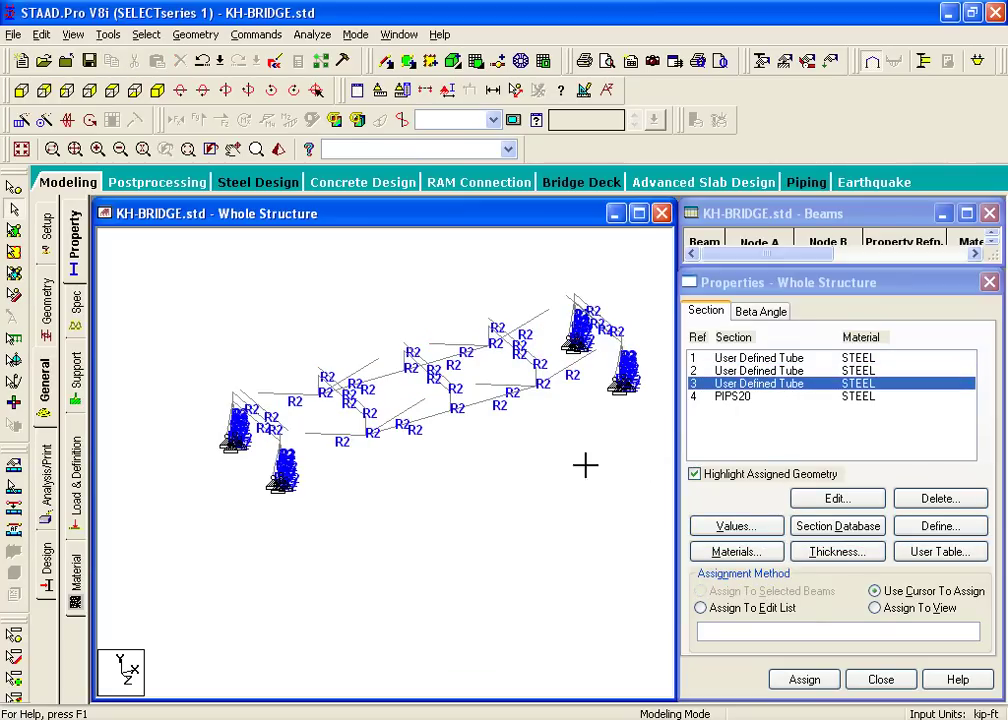
Select the short tower-top column members and accept the Auto Save of the bridge model
click(70, 35)
click(112, 164)
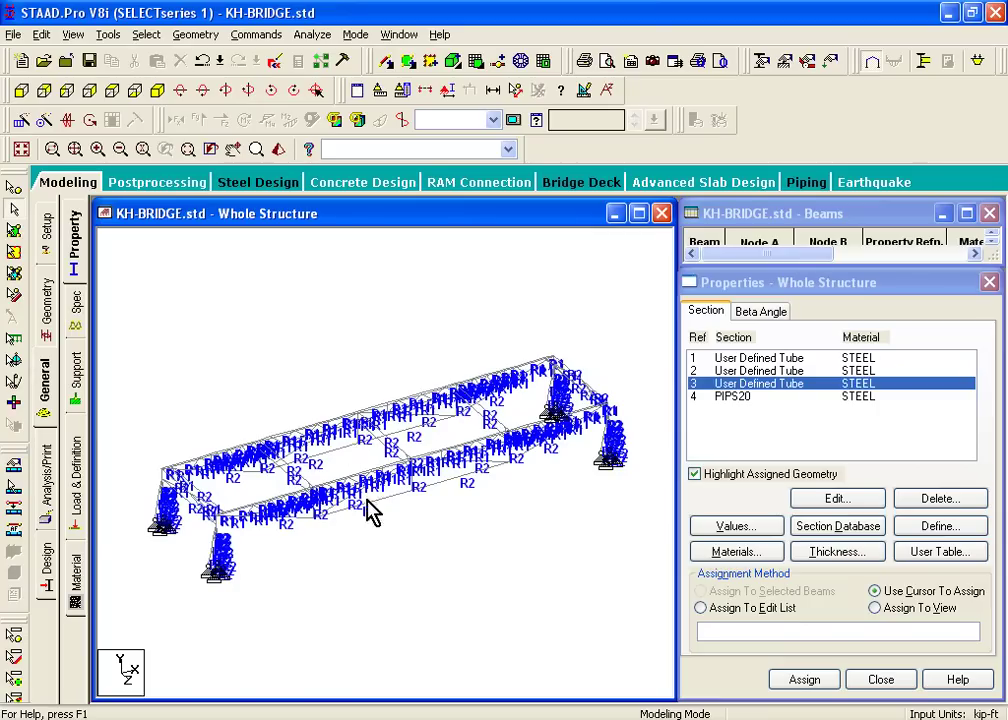
scroll(373, 513, up, 5)
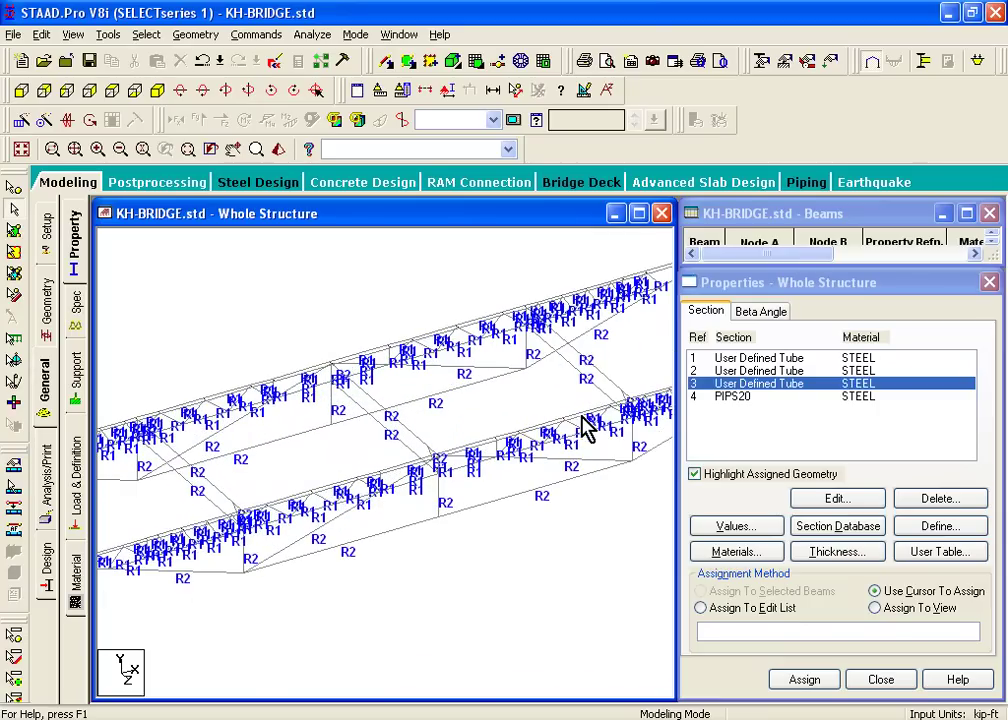
key(Down)
key(Down)
key(Down)
key(Down)
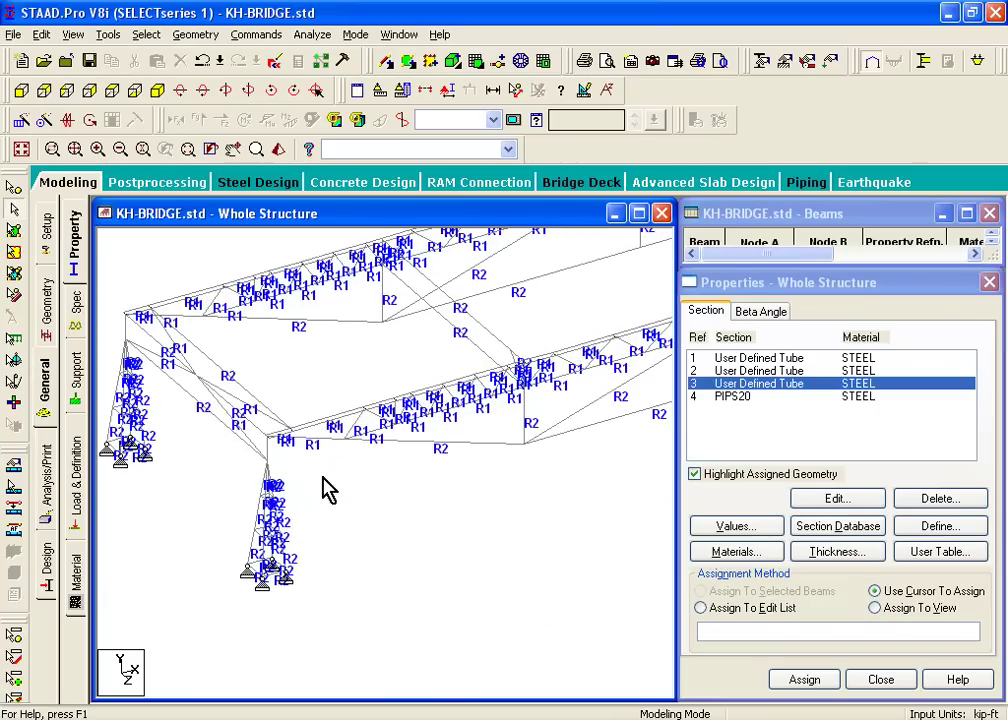
click(271, 452)
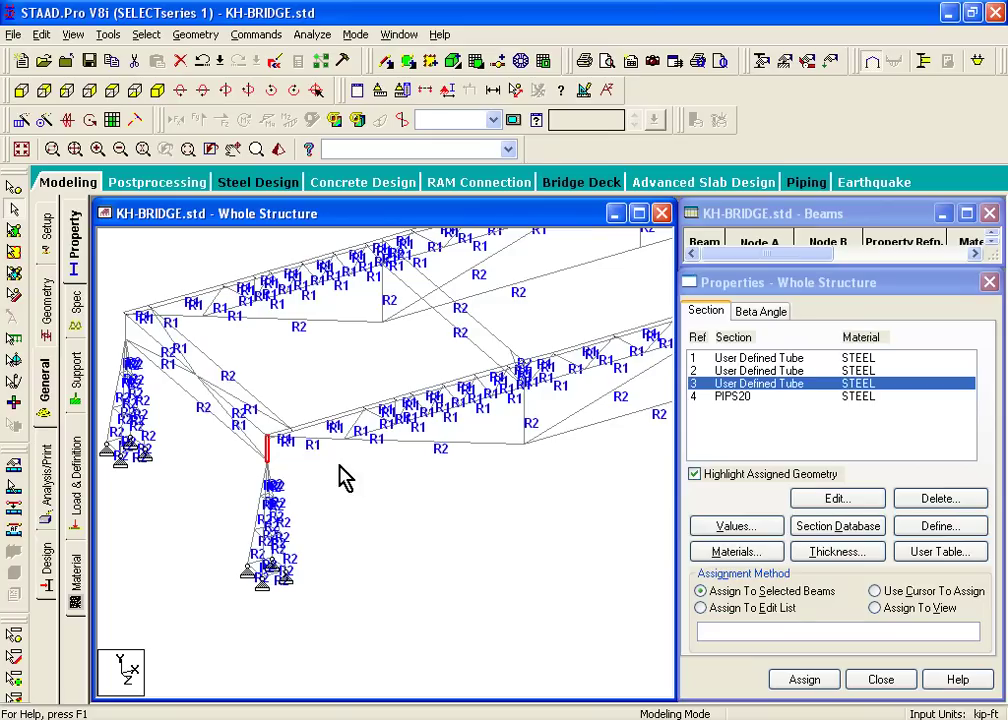
ctrl+click(126, 328)
key(Right)
key(Right)
key(Right)
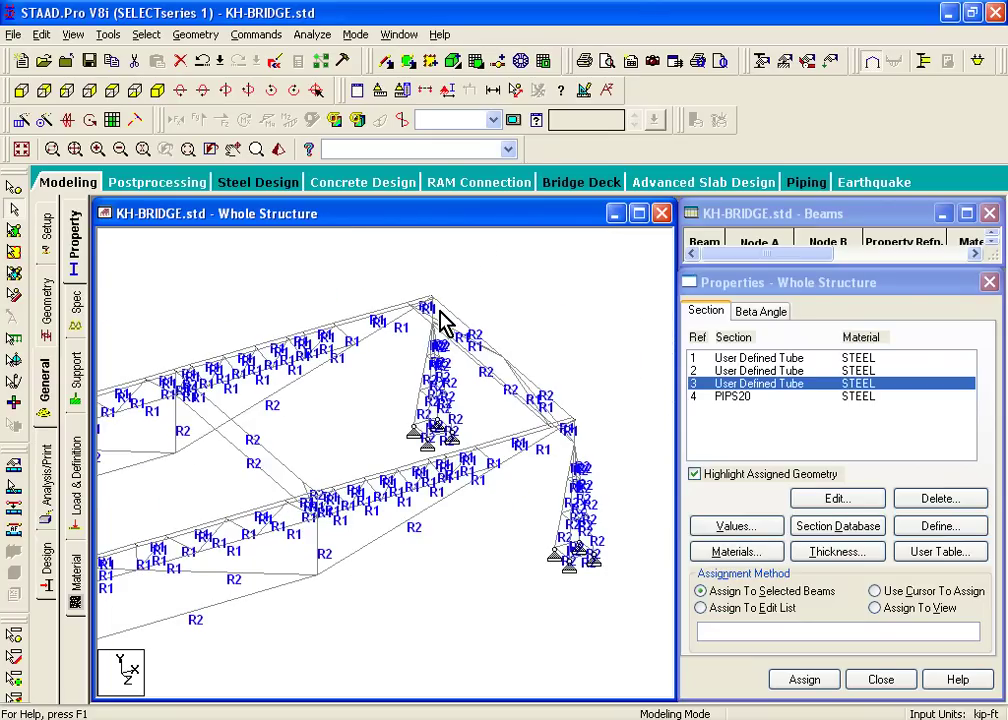
click(433, 315)
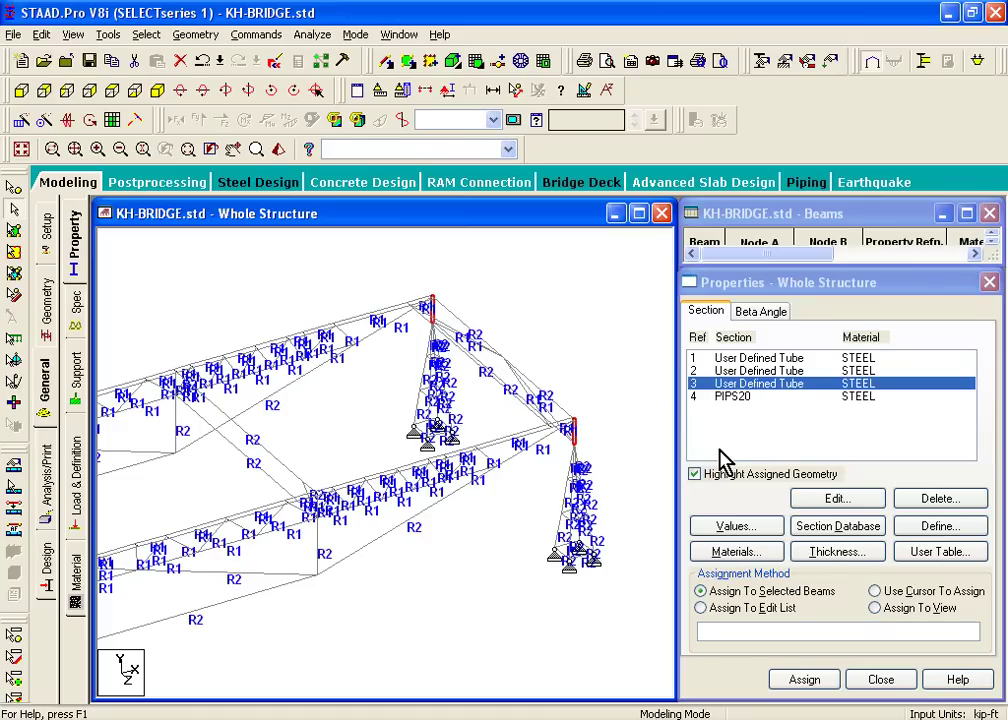
key(Right)
key(Right)
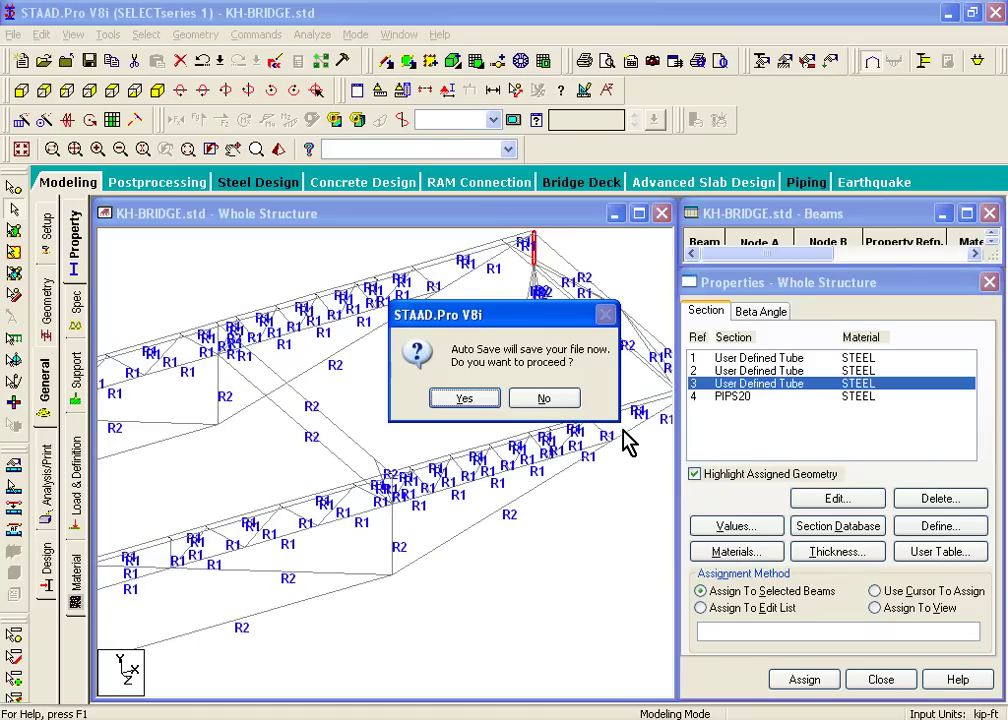
click(488, 398)
click(412, 397)
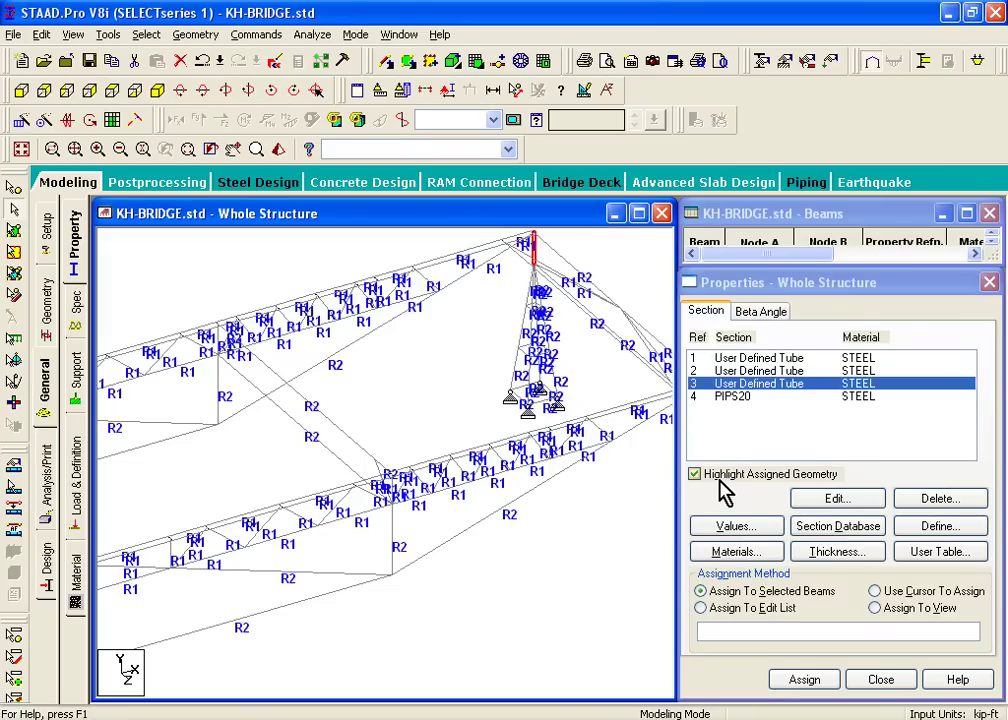
Assign the PIPS20 pipe section to the selected members 35 to 38
click(694, 476)
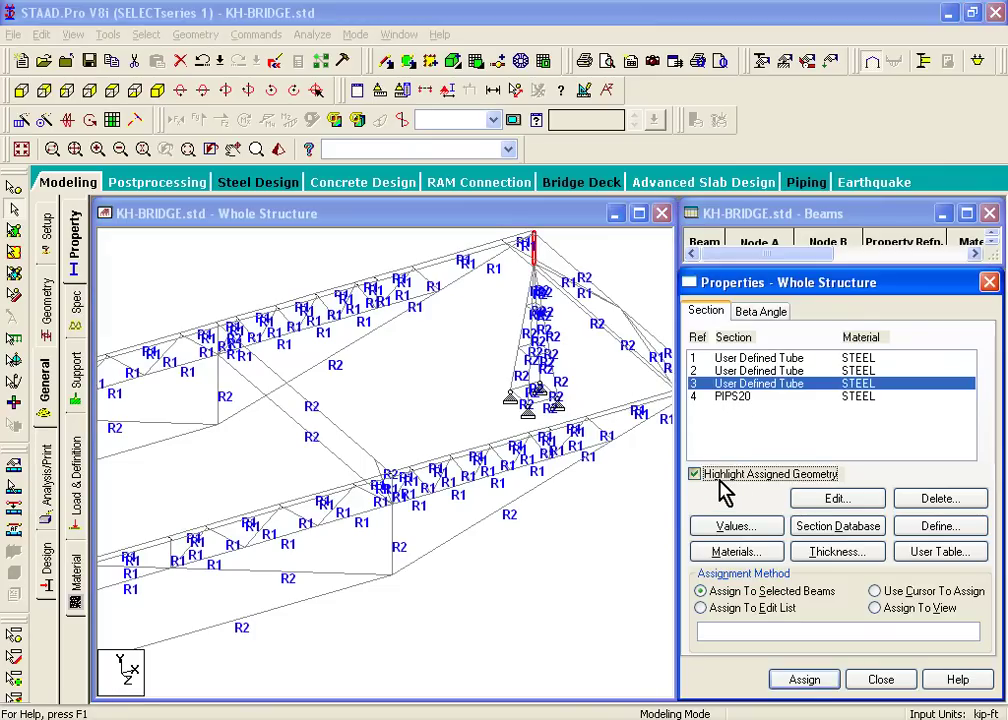
click(726, 398)
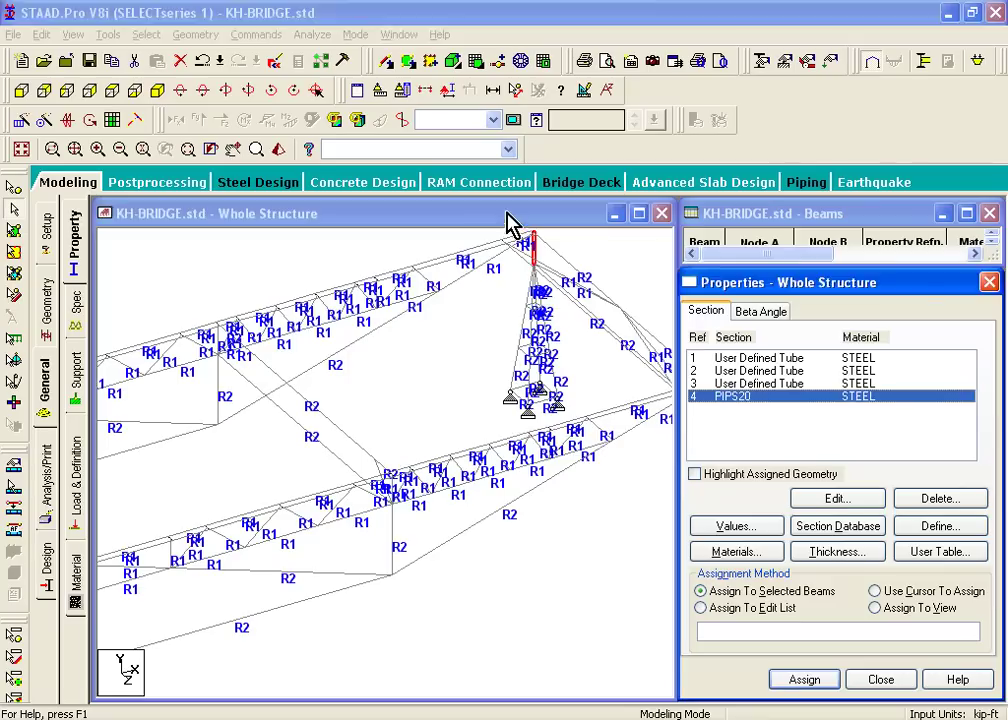
middle_drag(511, 225, 198, 414)
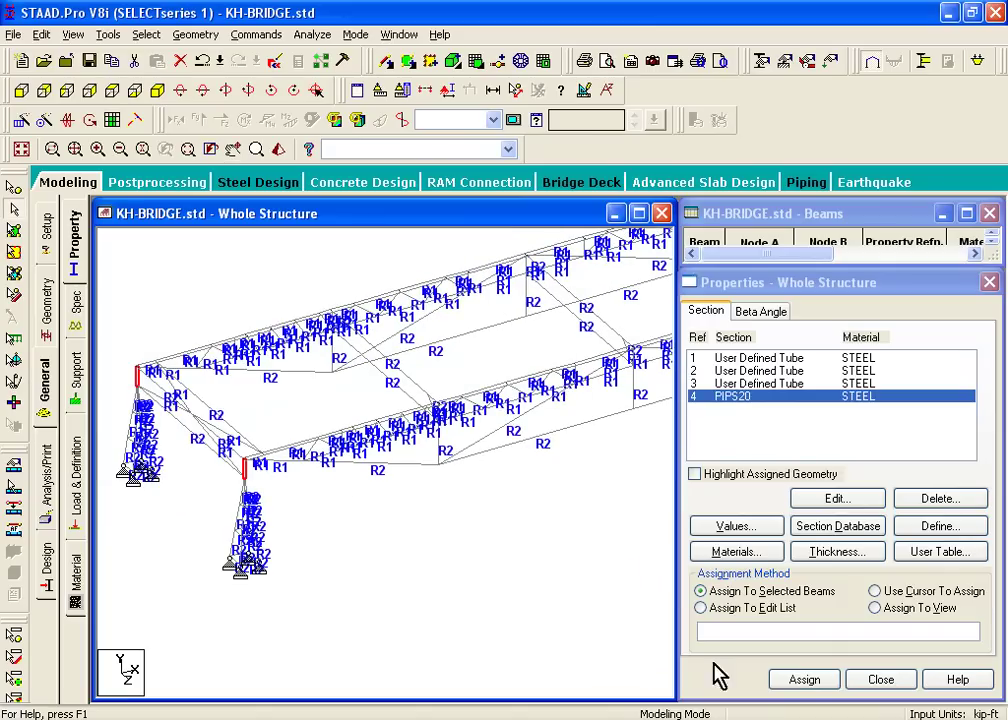
click(799, 680)
click(762, 522)
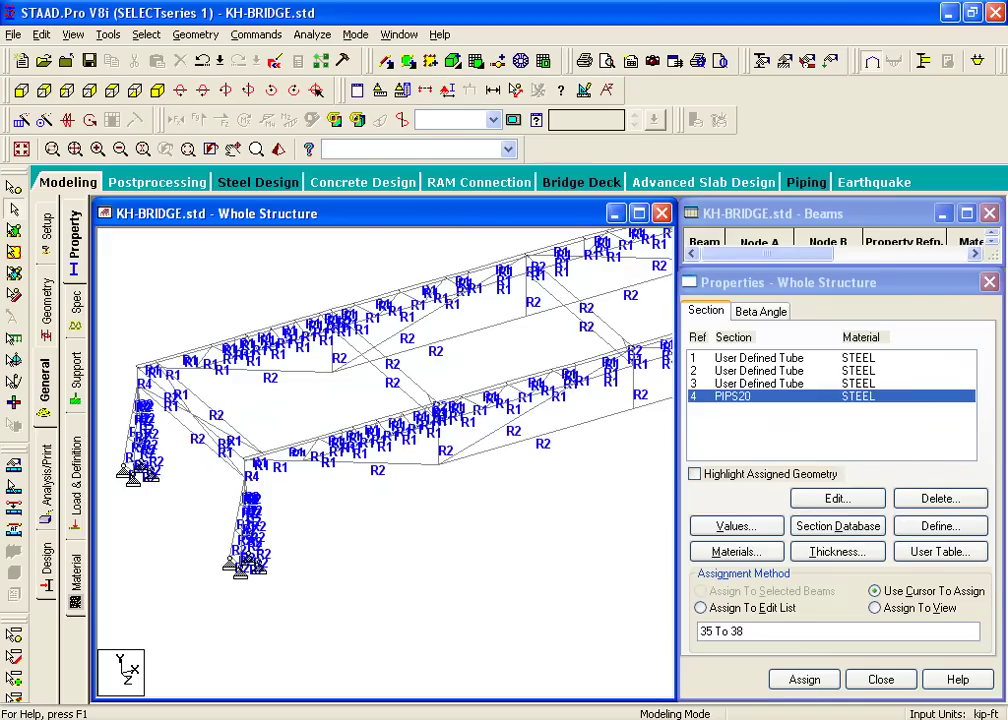
Select the short beams at the truss's right end and assign tube section 3 (R3)
click(21, 90)
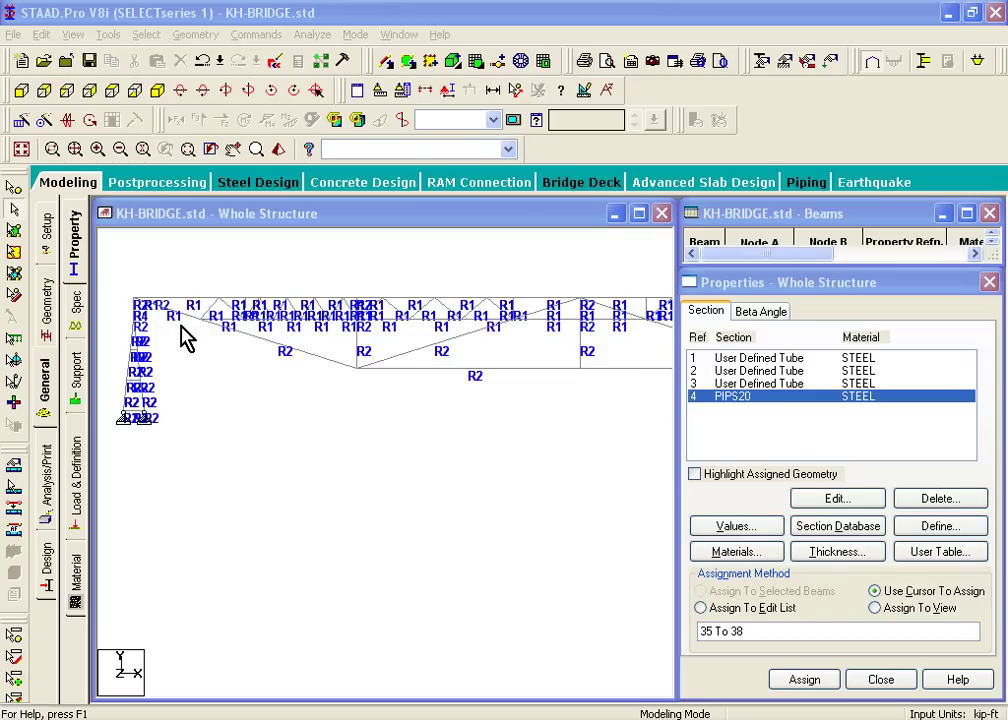
middle_drag(299, 387, 434, 479)
click(606, 358)
click(155, 90)
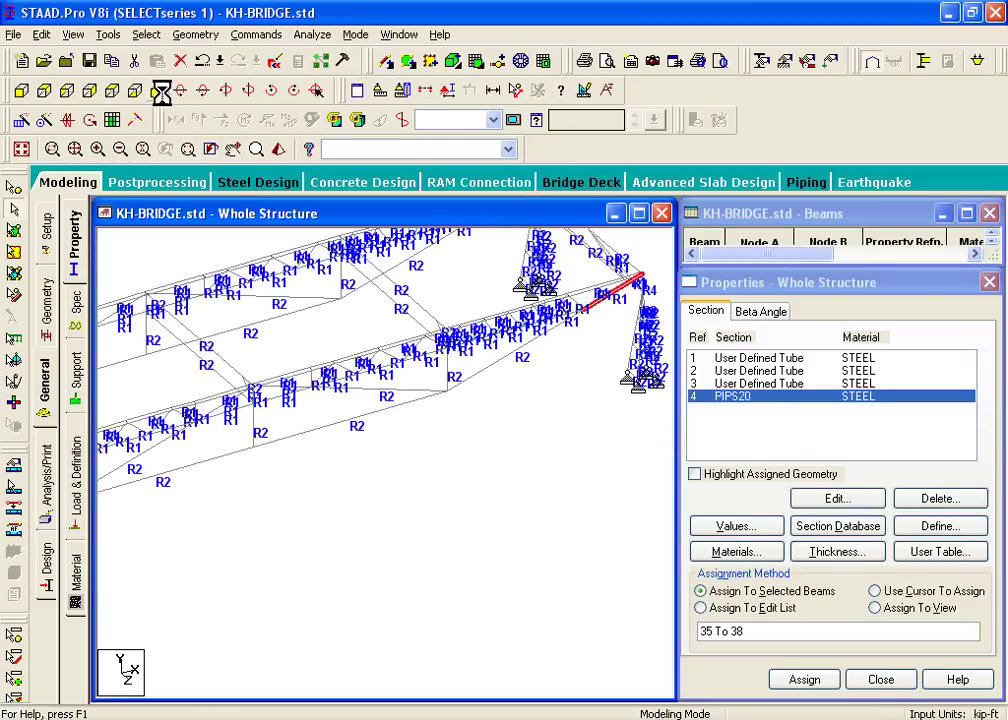
key(Left)
key(Left)
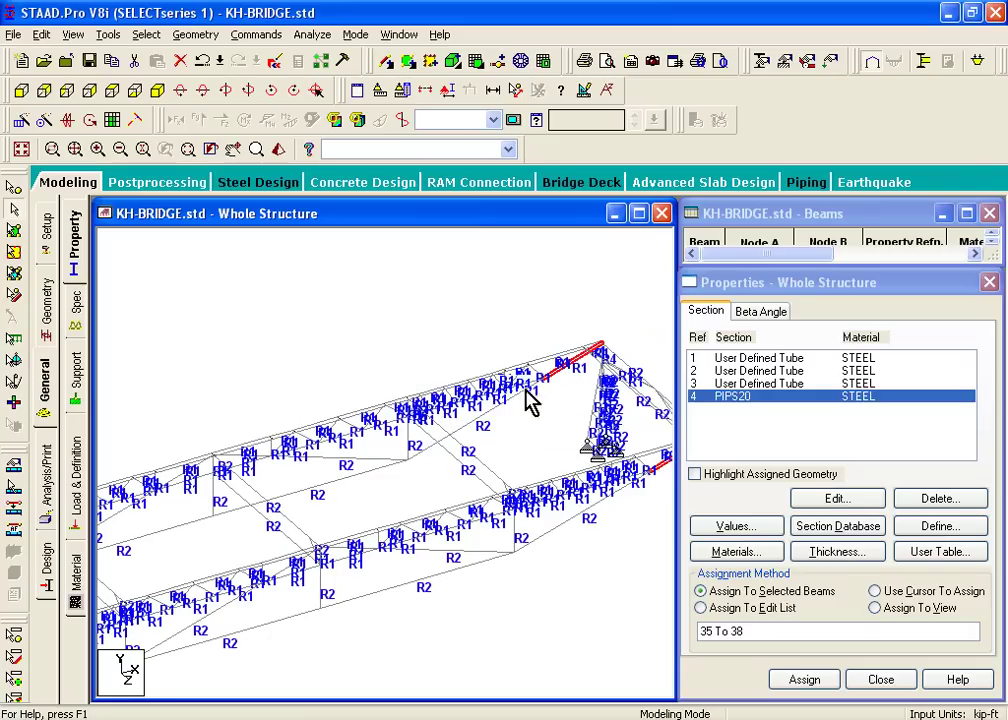
key(Left)
click(775, 386)
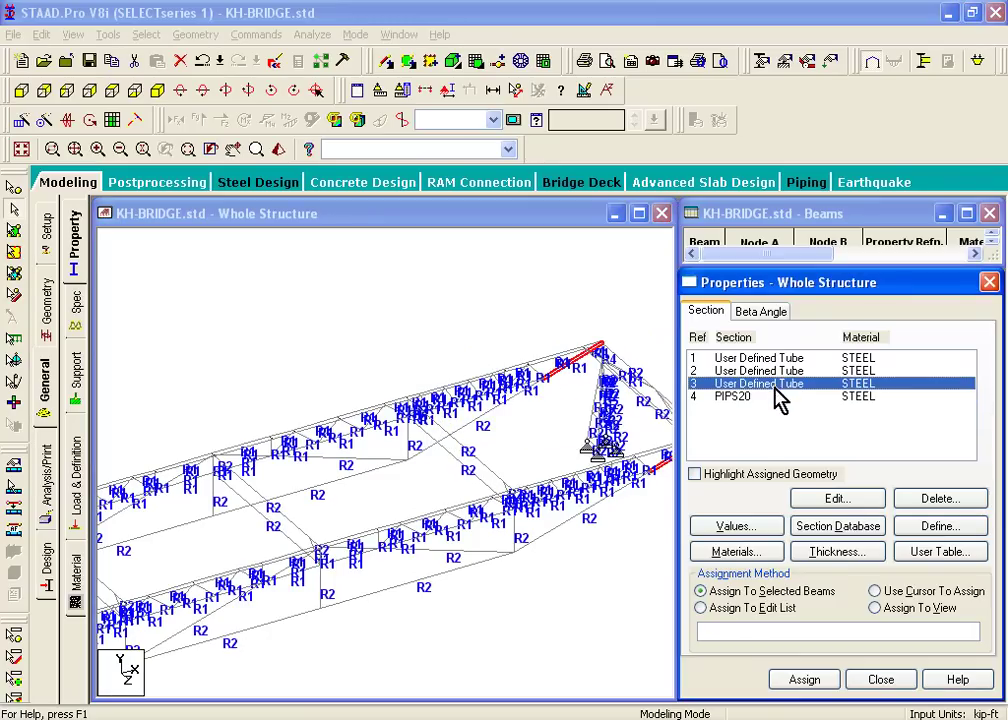
click(804, 682)
click(704, 523)
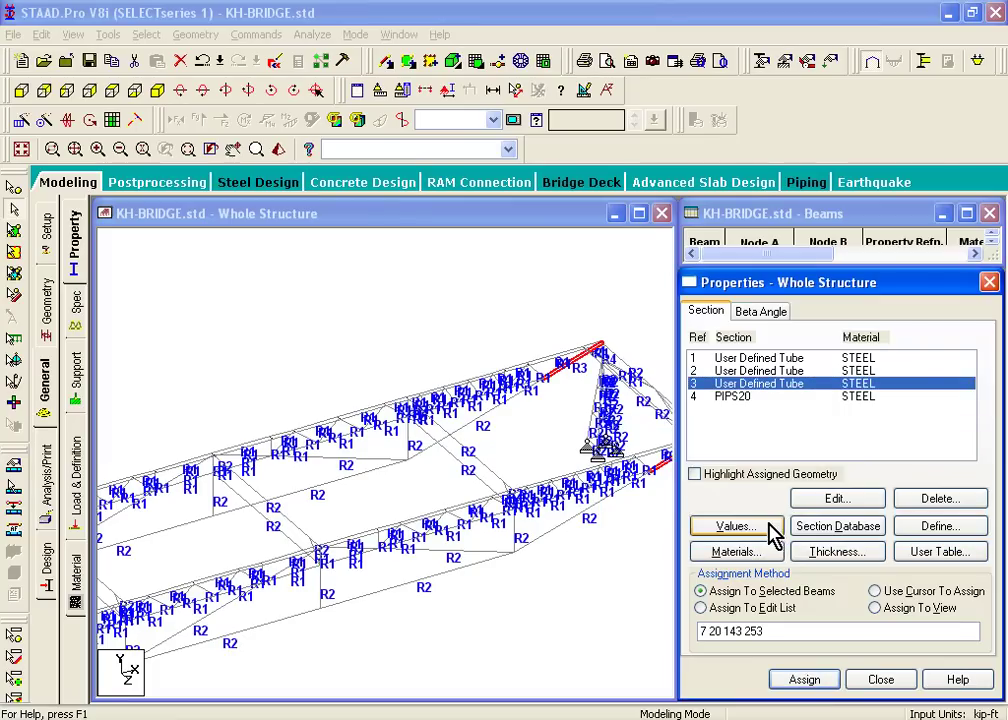
Review which beams use section 1, section 3 and PIPS20, then clear the selection
click(783, 359)
click(788, 384)
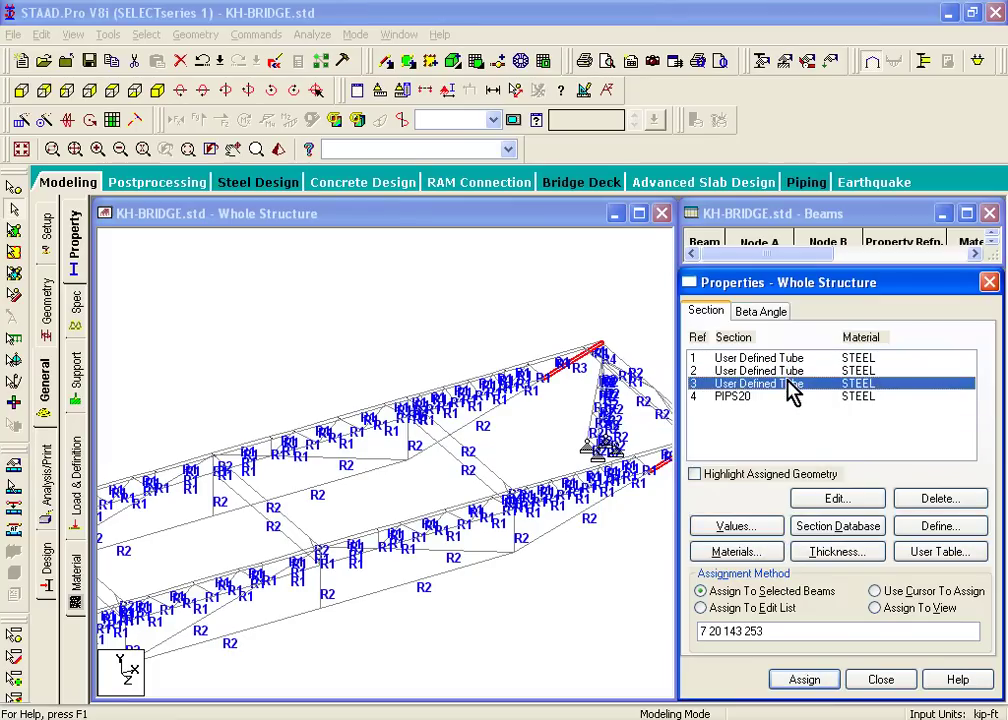
click(789, 397)
click(788, 384)
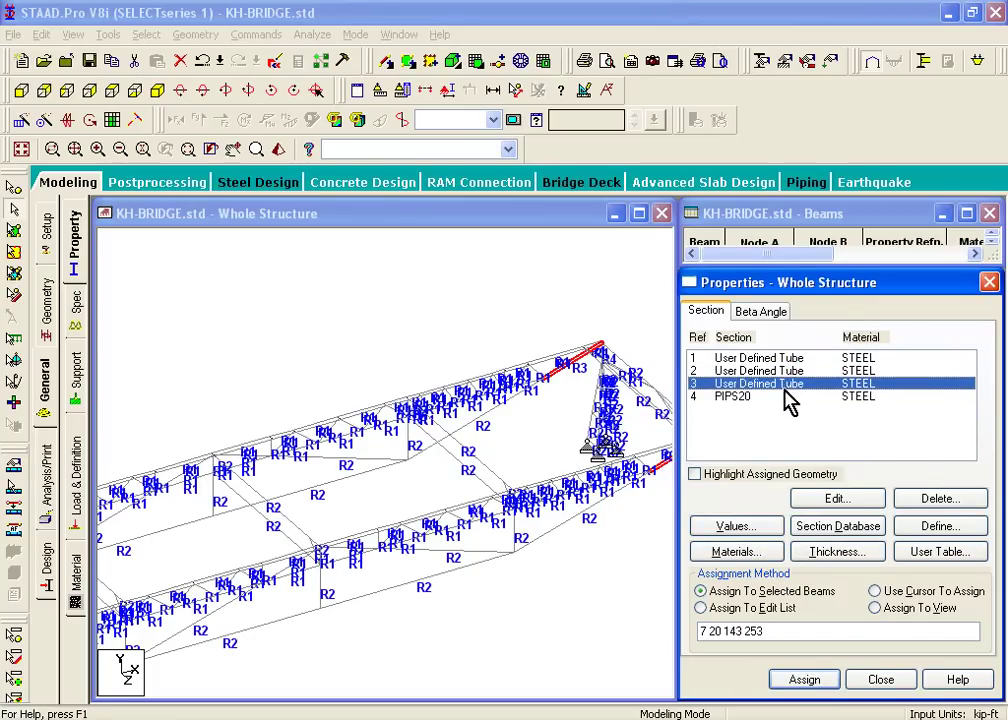
click(457, 315)
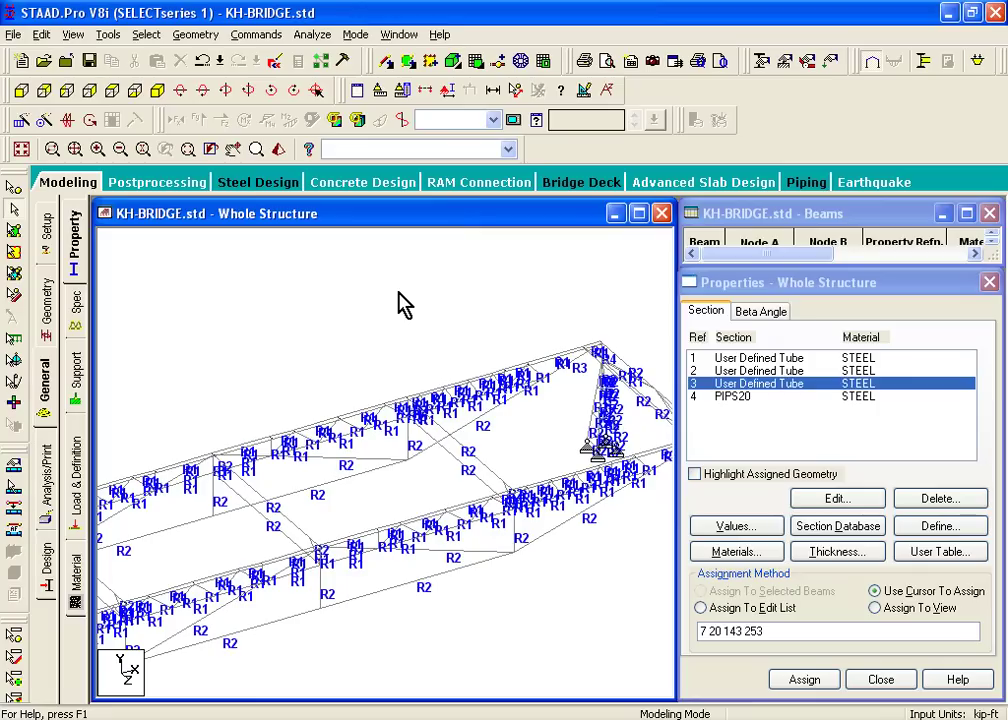
Open a 3D rendered view of the model, maximize it and close the Properties dialog
right_click(361, 298)
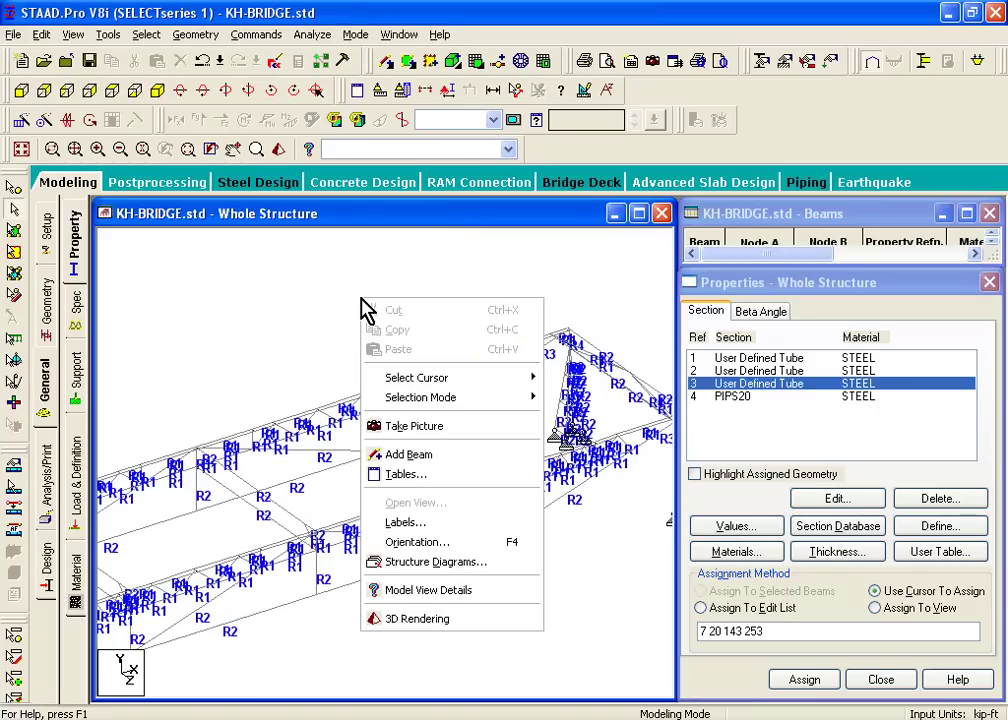
click(433, 620)
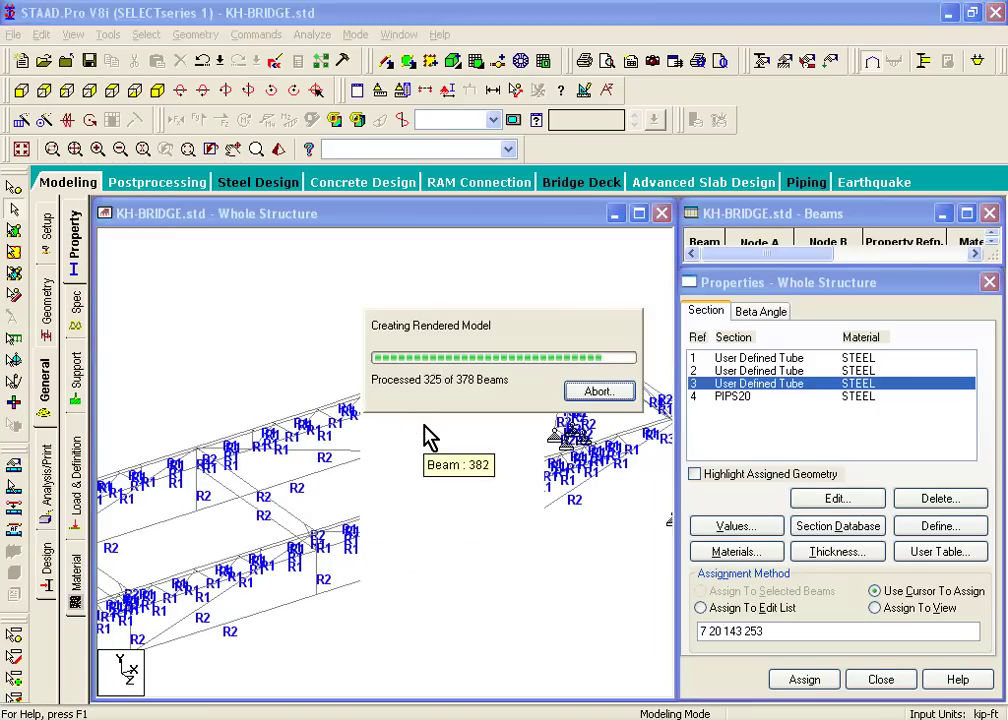
double_click(448, 243)
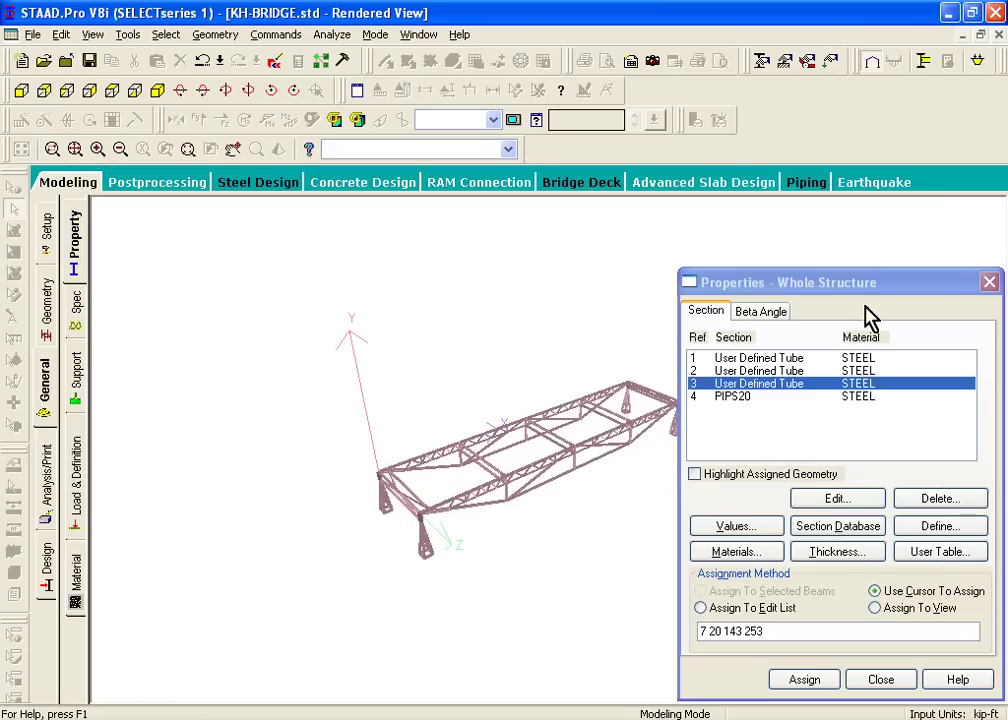
click(989, 282)
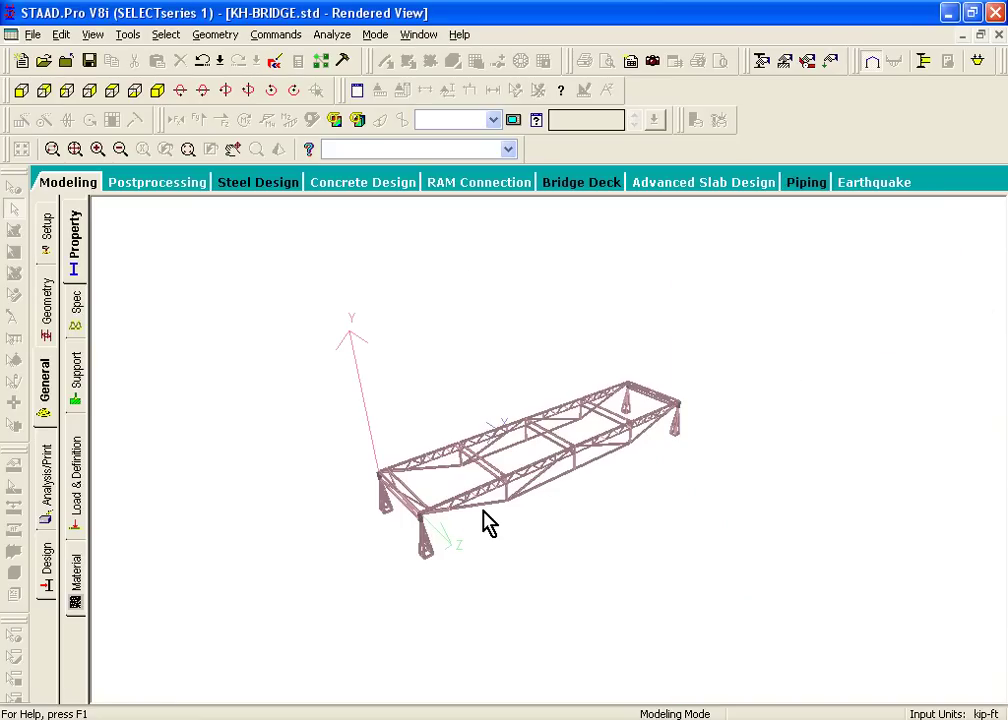
Zoom and orbit the rendered bridge to inspect the solid tube and pipe members from several angles
scroll(484, 521, up, 5)
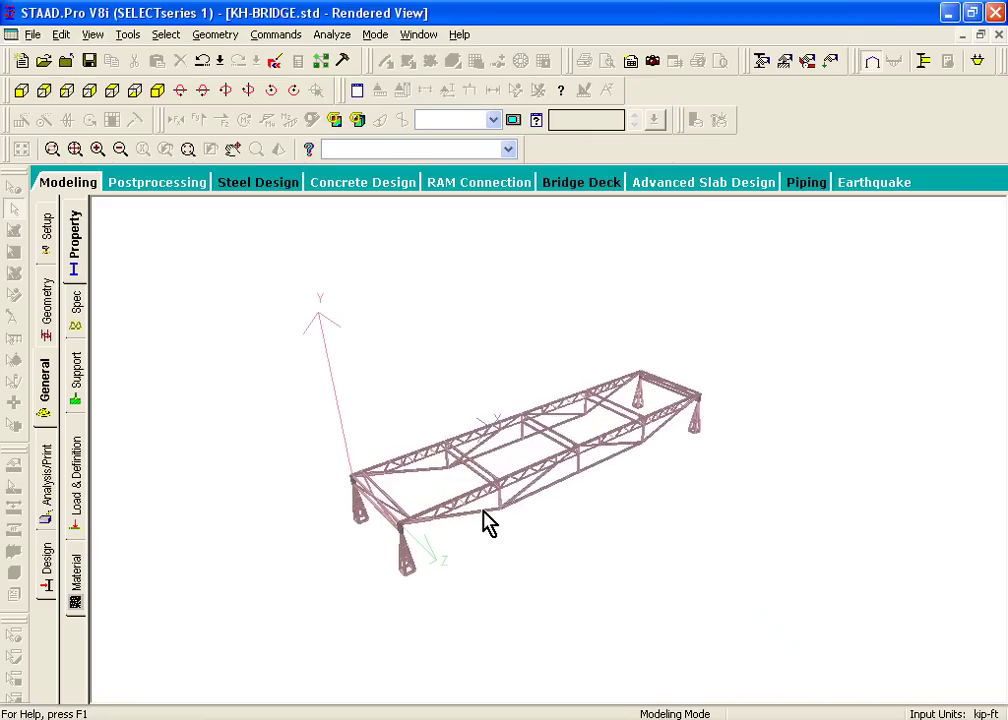
scroll(484, 521, up, 5)
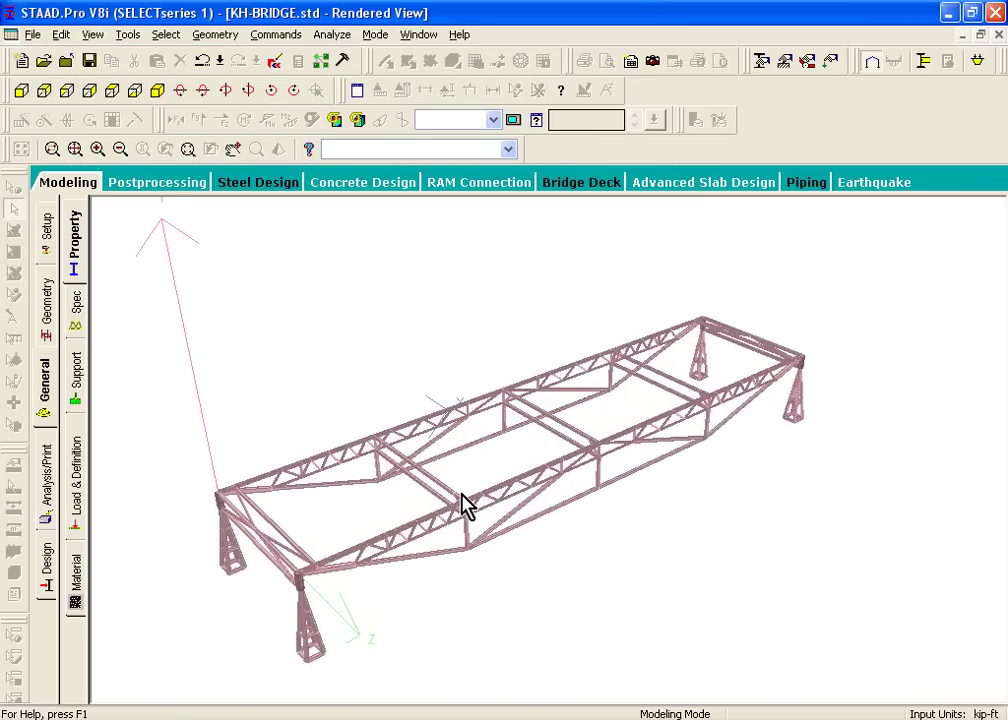
scroll(465, 507, up, 5)
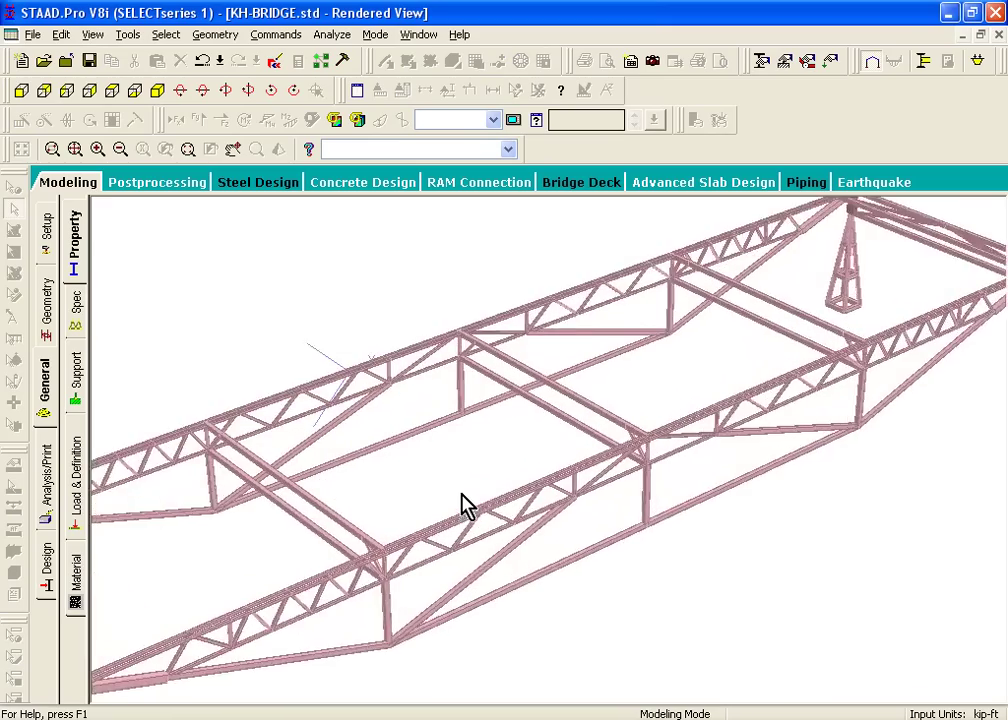
scroll(465, 507, down, 5)
middle_drag(535, 506, 540, 565)
scroll(560, 595, down, 5)
scroll(540, 565, up, 5)
scroll(500, 570, up, 2)
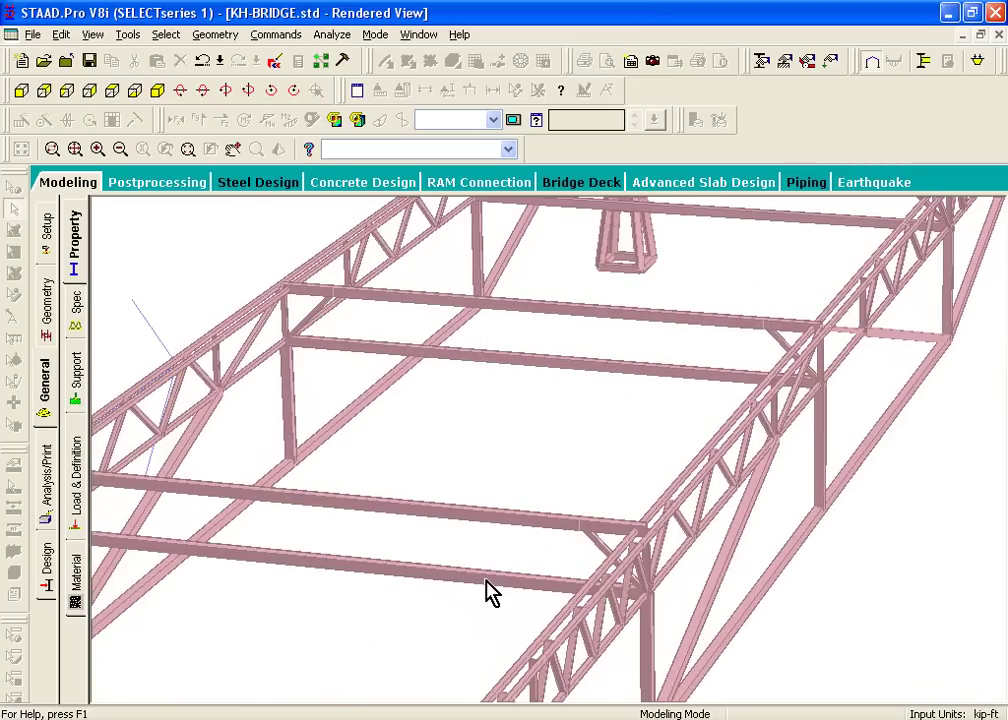
scroll(645, 577, up, 2)
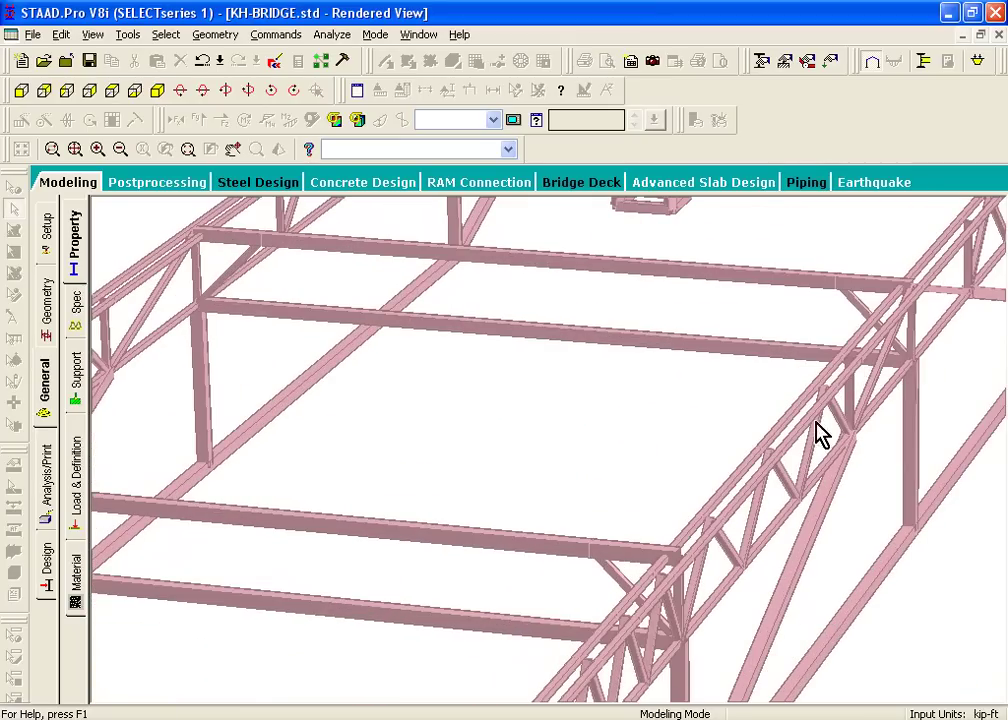
scroll(819, 414, down, 6)
scroll(634, 495, up, 3)
scroll(576, 562, up, 2)
middle_drag(420, 508, 481, 592)
middle_drag(590, 592, 490, 580)
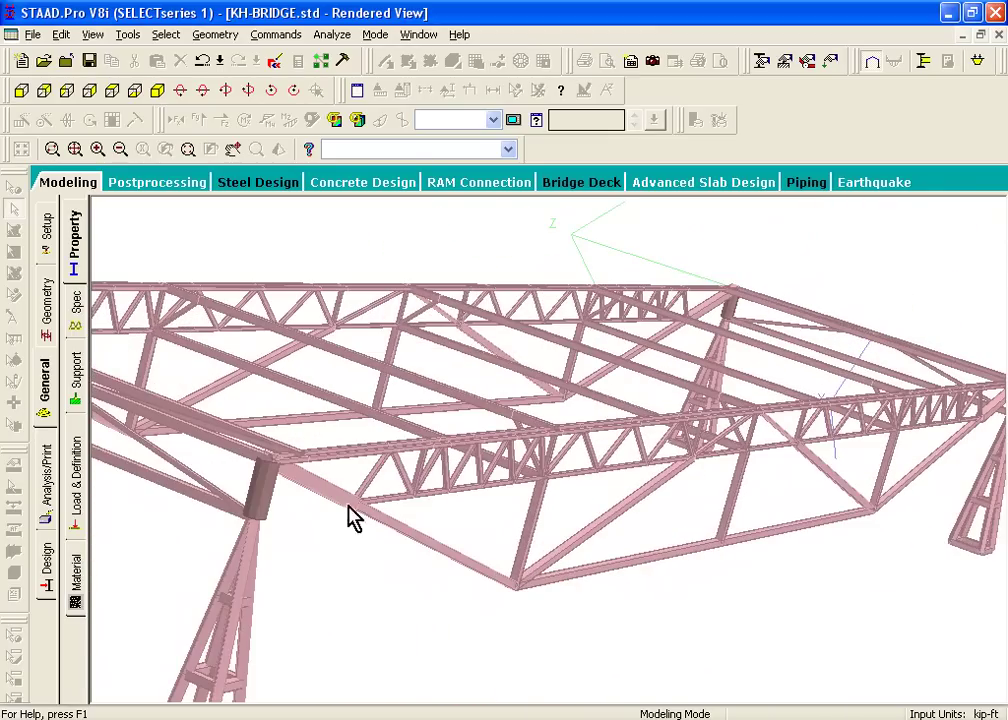
middle_drag(382, 472, 346, 495)
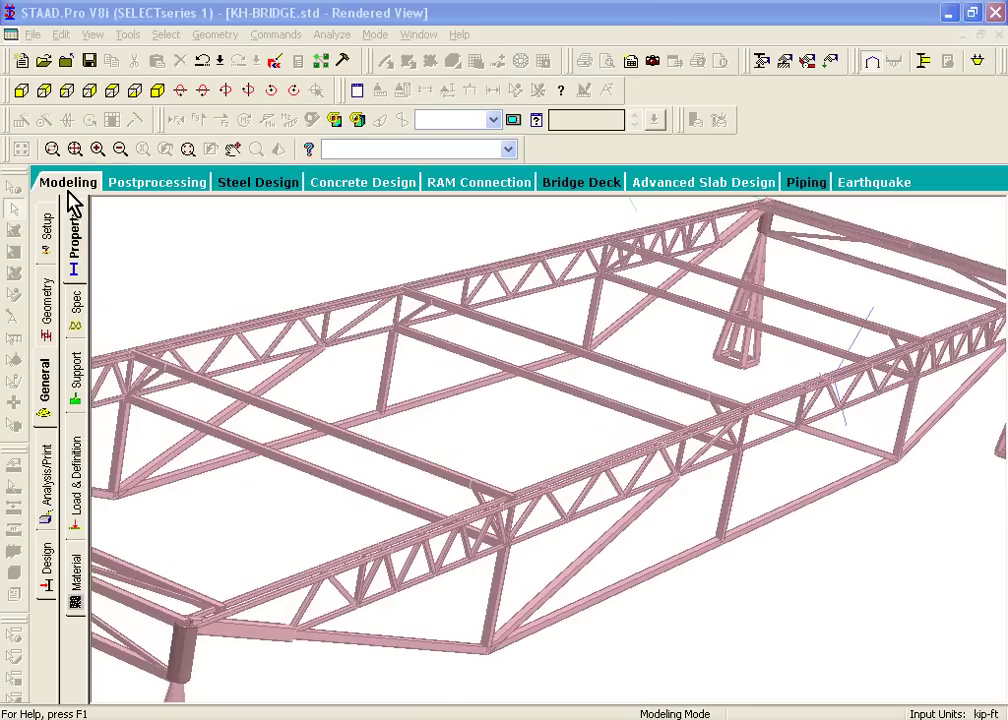
Return to the Property page and start a new Circle section definition with STEEL material
click(79, 228)
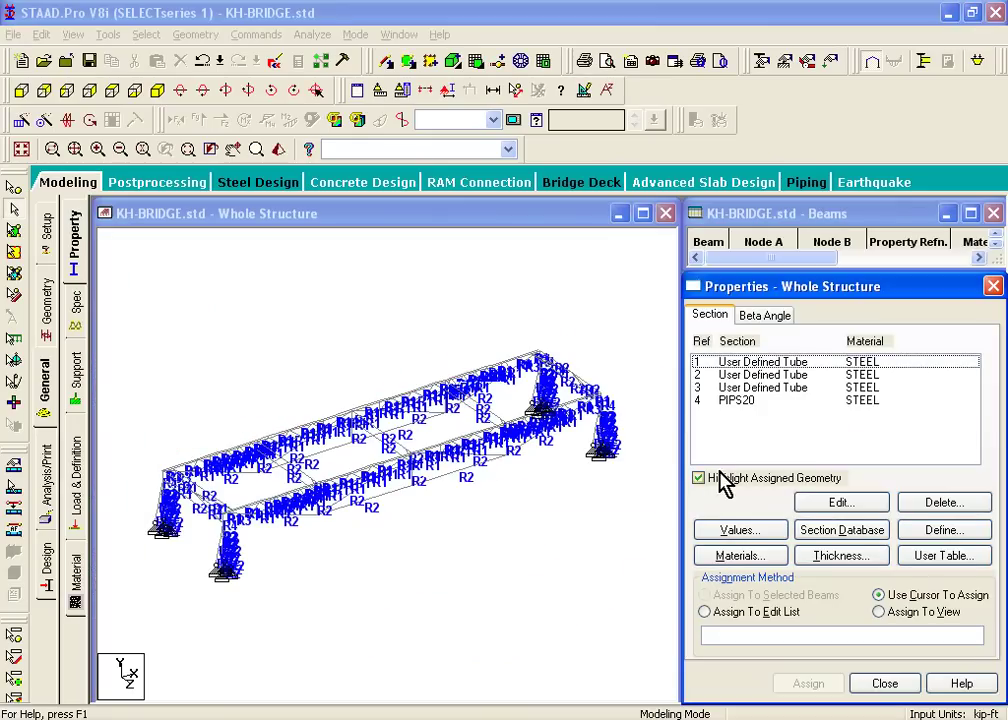
click(945, 531)
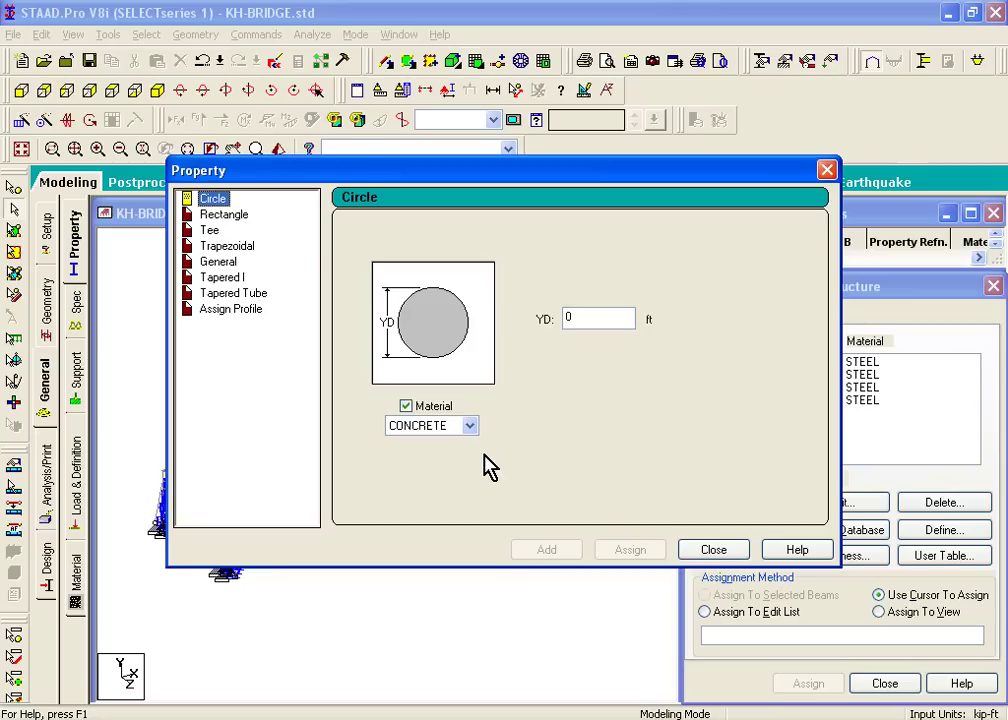
click(469, 426)
click(404, 443)
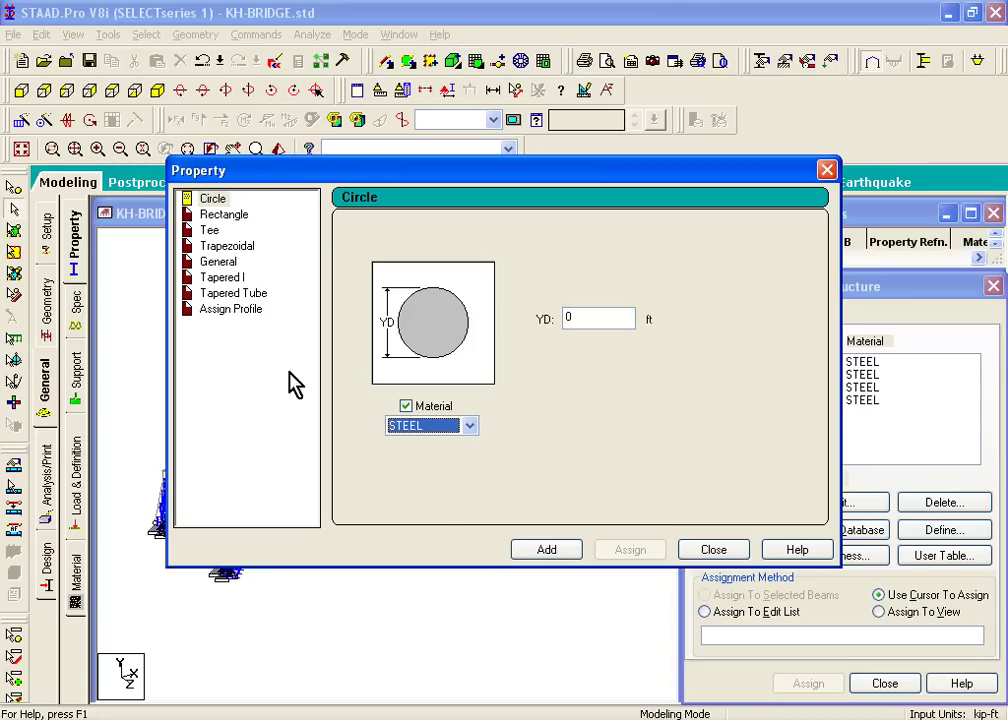
Browse Rectangle, Tee, Trapezoidal and General section types, close without adding, and open Tools
click(240, 217)
click(470, 427)
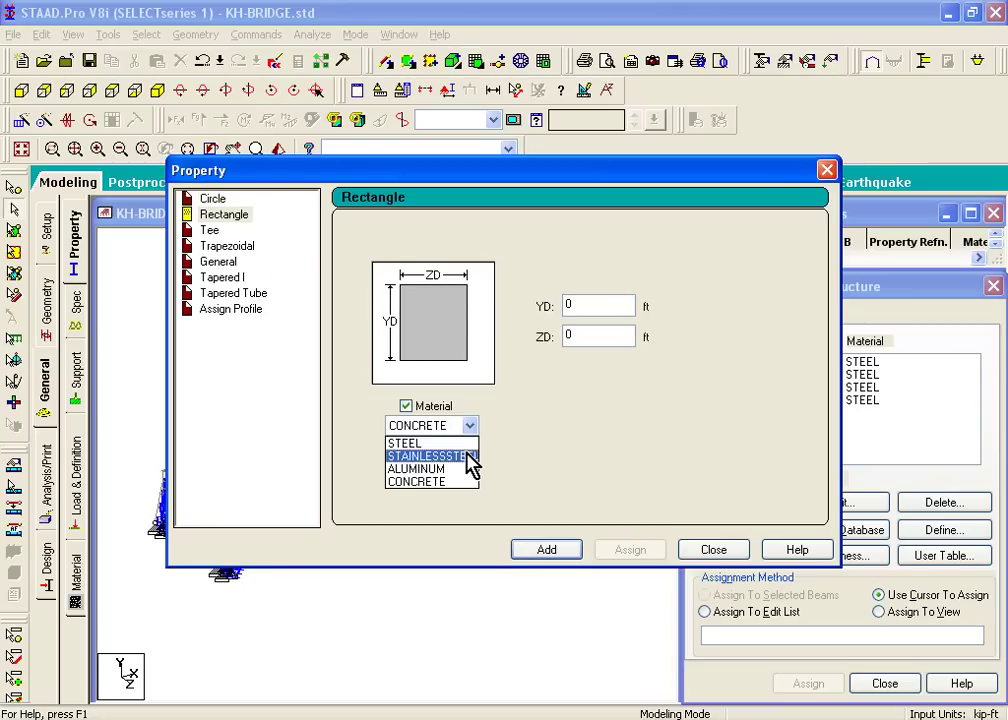
click(465, 443)
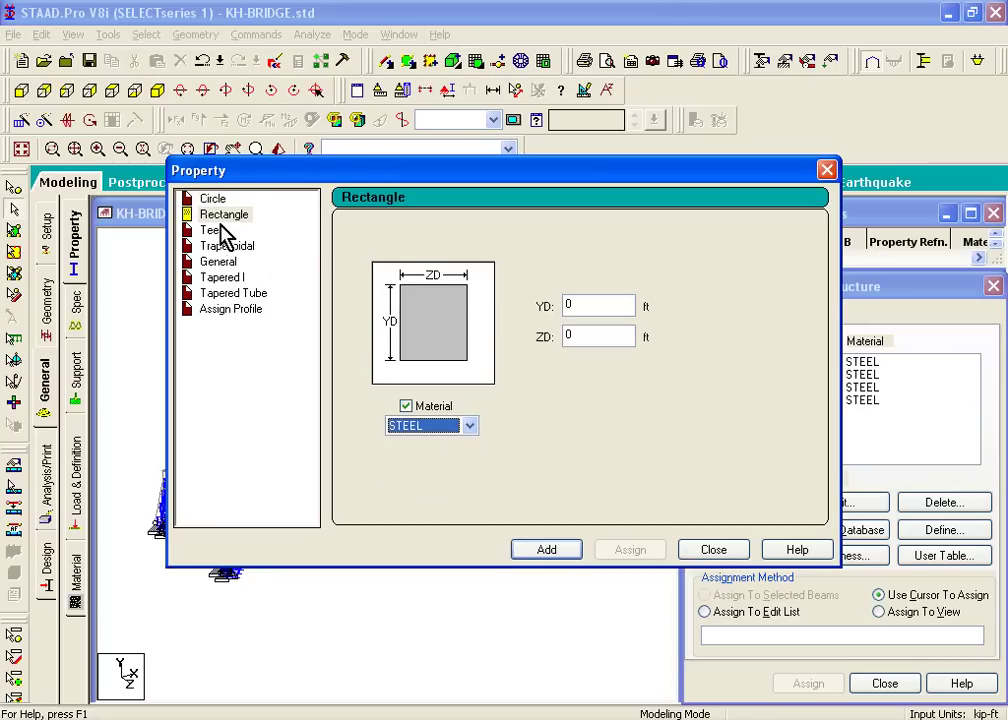
click(219, 230)
click(241, 247)
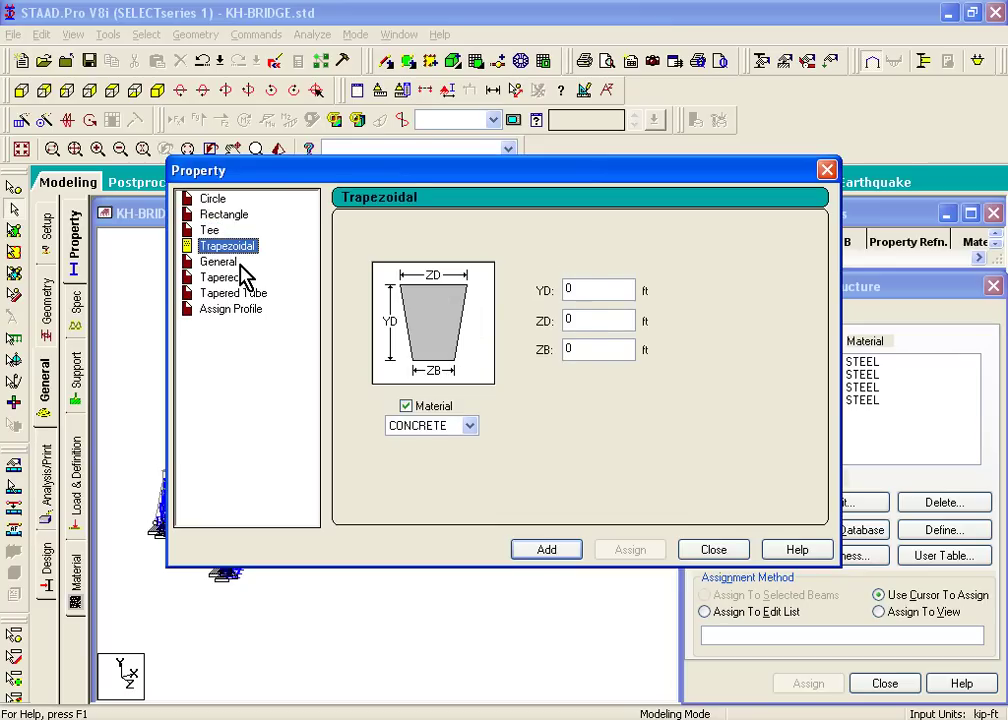
click(222, 262)
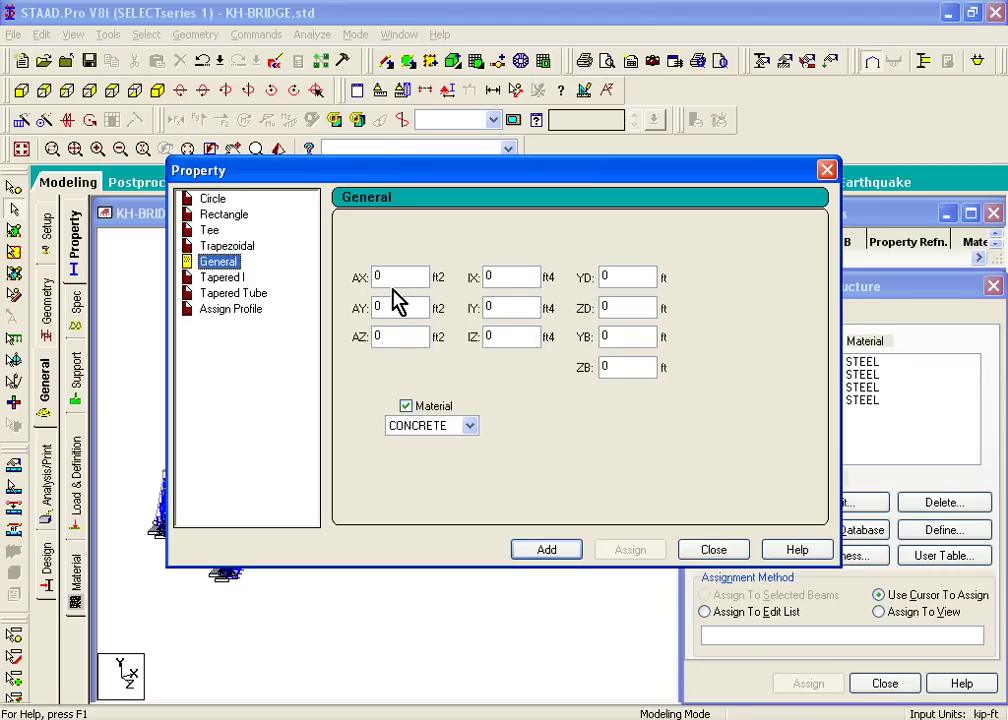
key(Escape)
click(108, 35)
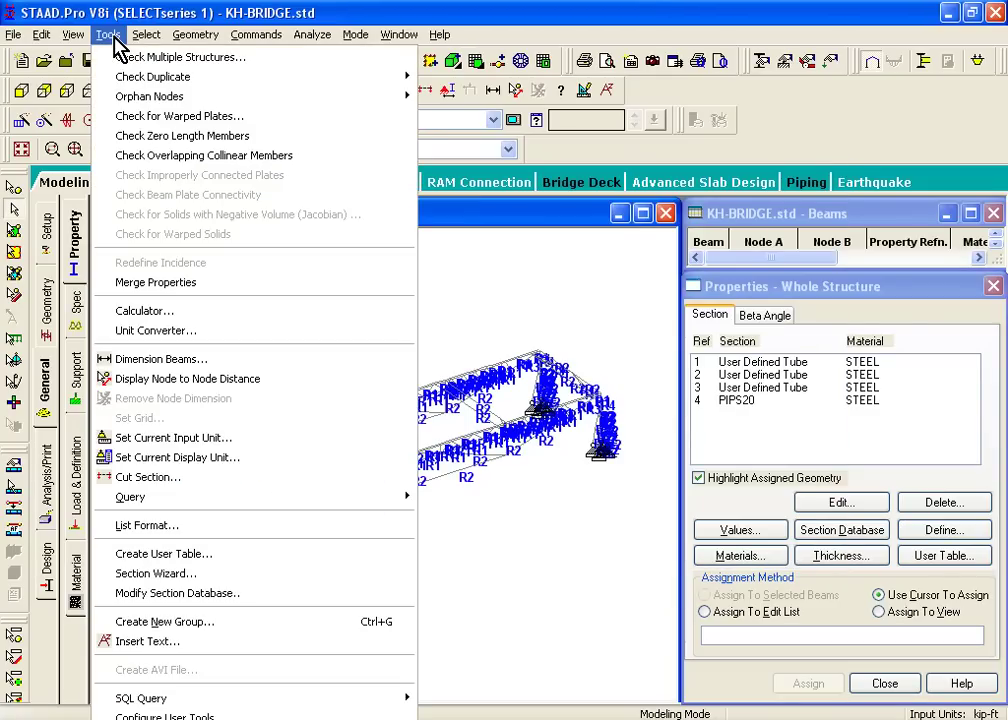
Dismiss the Tools menu without choosing a command
click(251, 570)
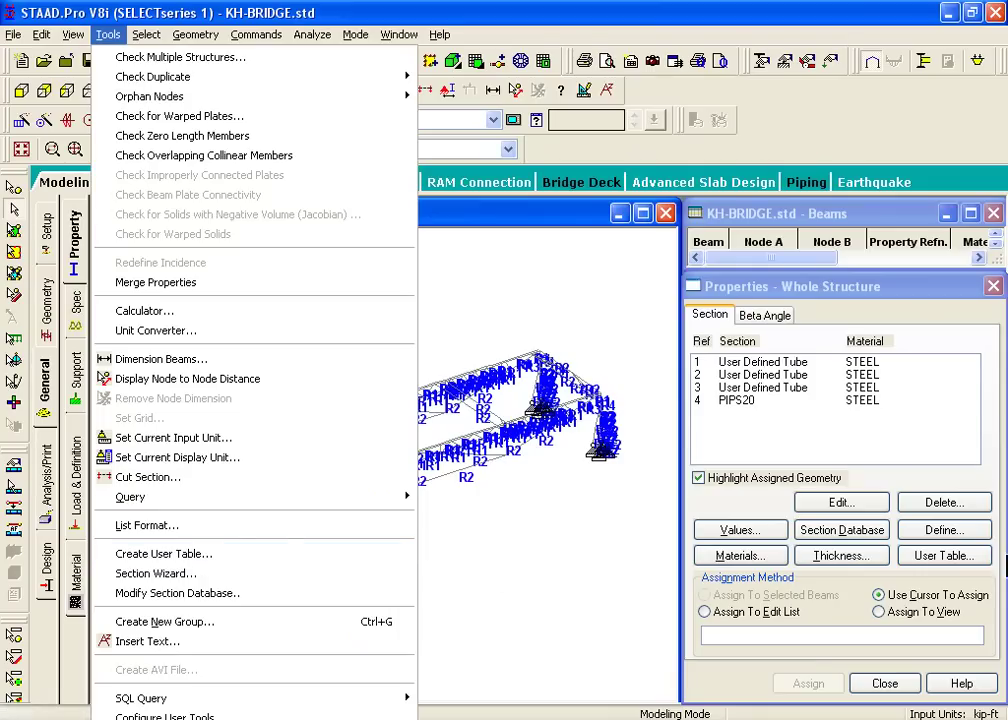